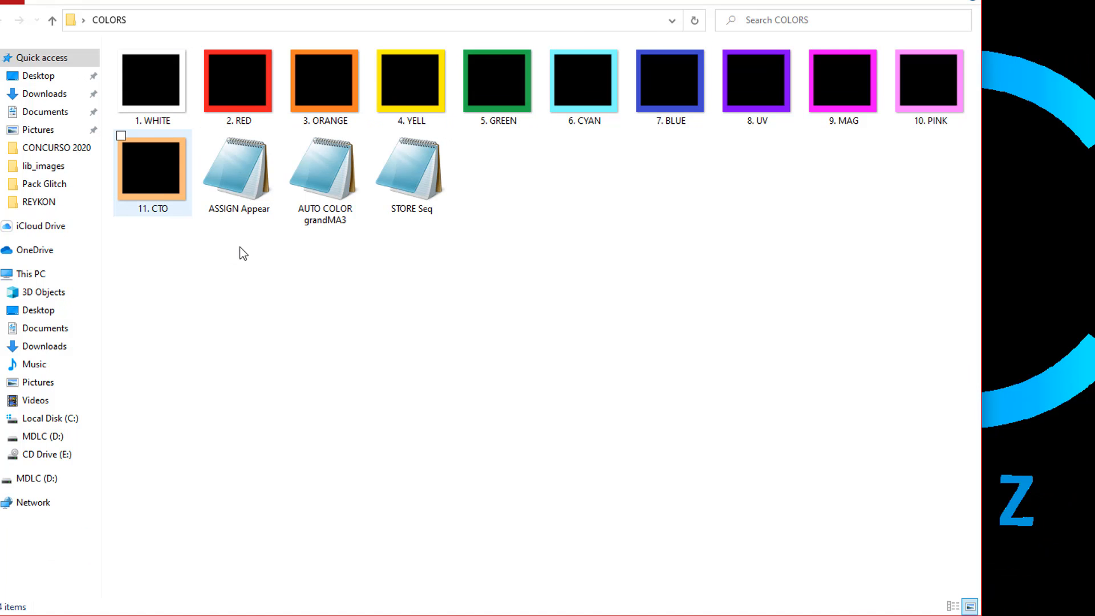
Select the eleven colour images, 1. WHITE through 11. CTO, and copy them.
left_click(145, 74)
left_click(228, 76, "ctrl")
left_click(304, 80, "ctrl")
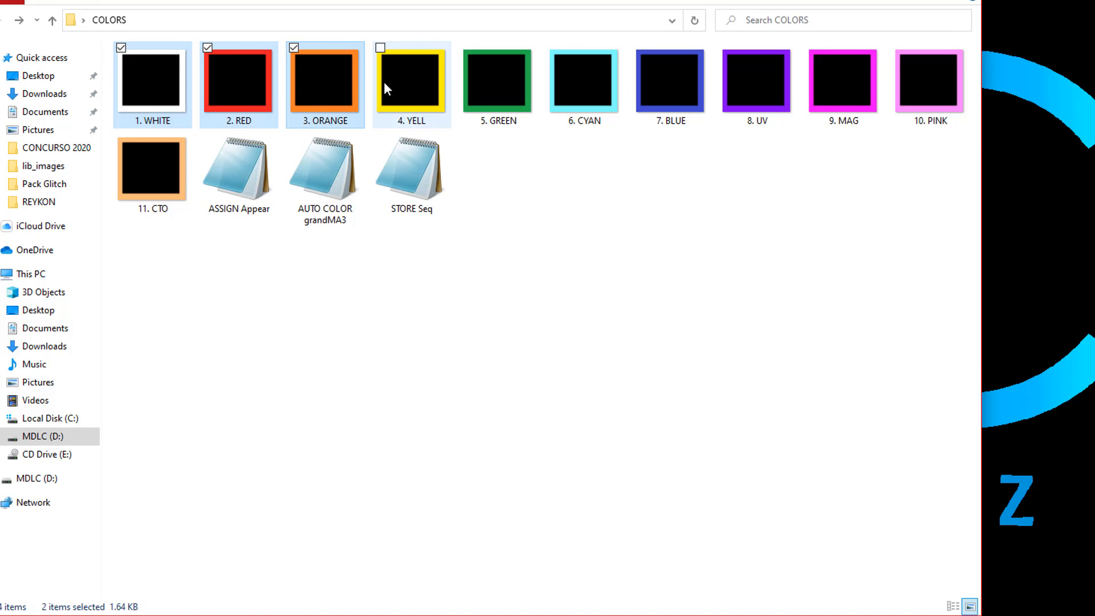
left_click(384, 81, "ctrl")
left_click(496, 85, "ctrl")
left_click(576, 83, "ctrl")
left_click(673, 86, "ctrl")
left_click(759, 83, "ctrl")
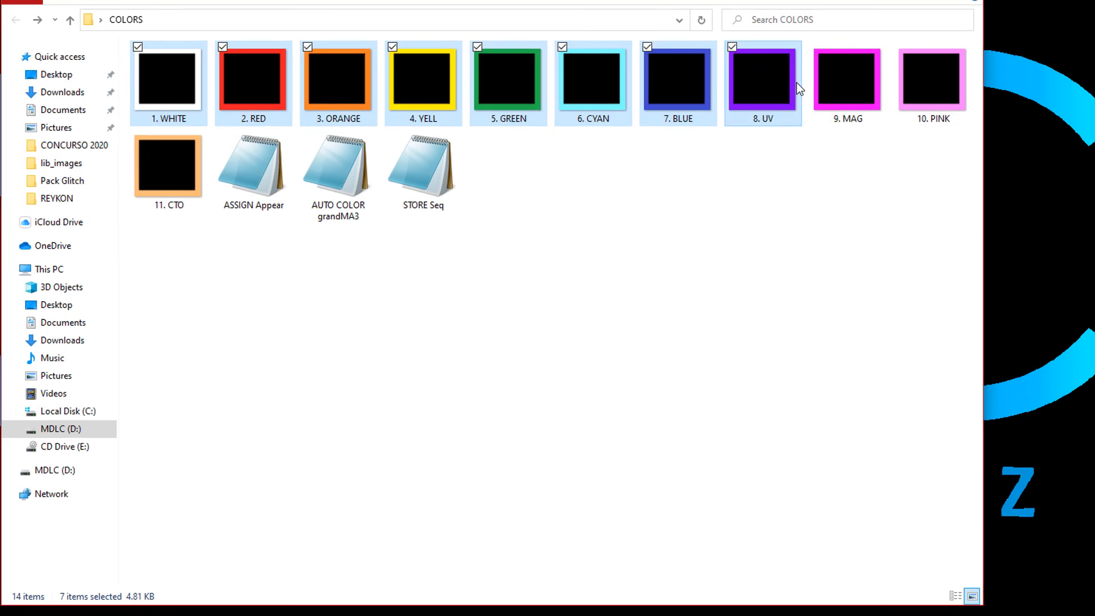
left_click(844, 81, "ctrl")
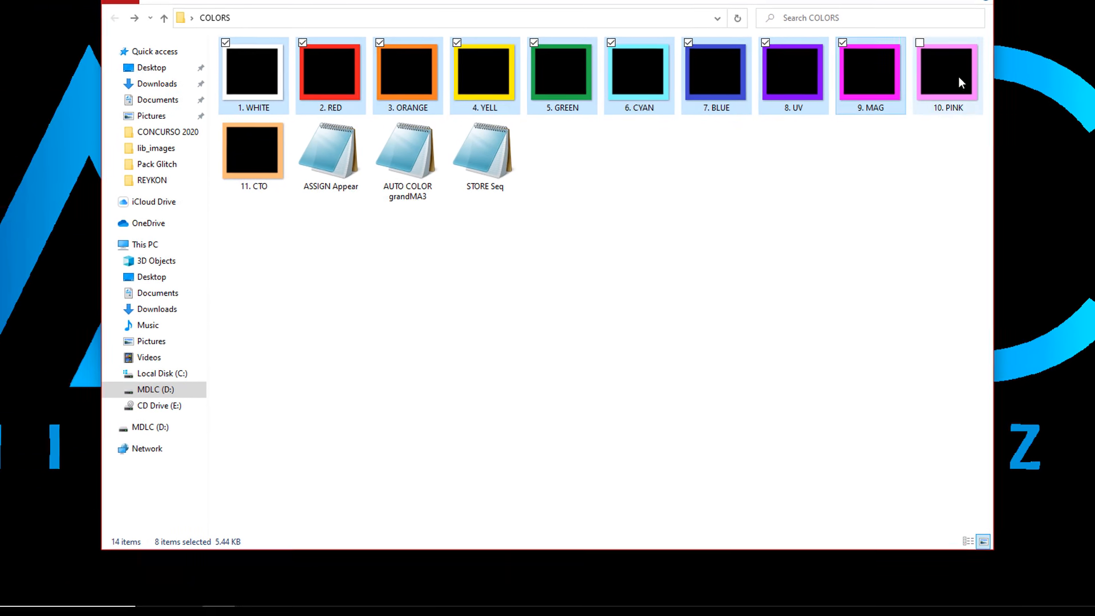
left_click(959, 76, "ctrl")
left_click(264, 143, "ctrl")
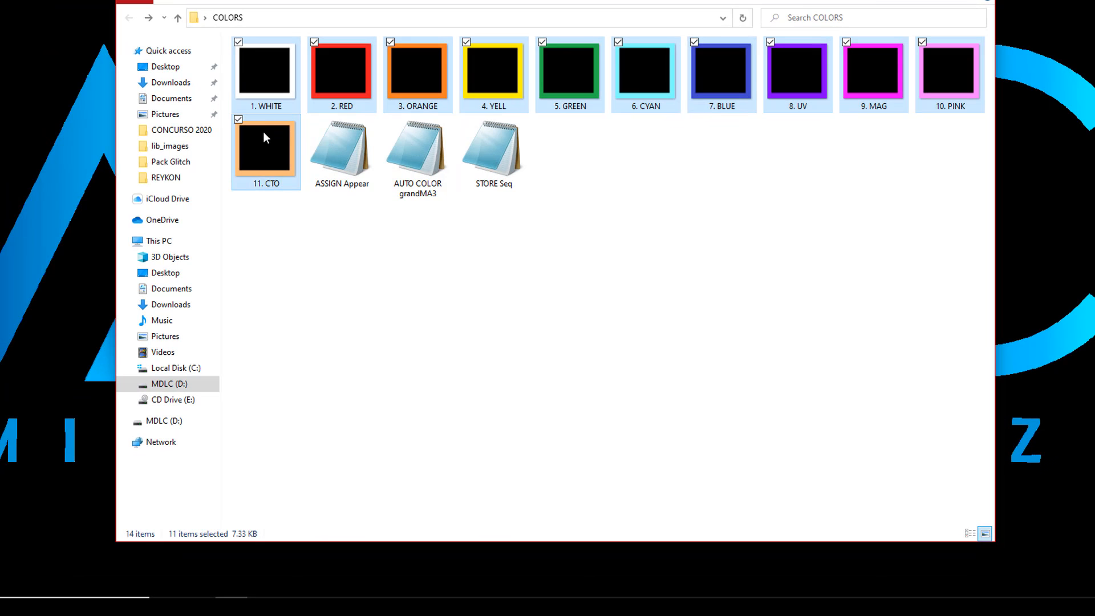
right_click(283, 144)
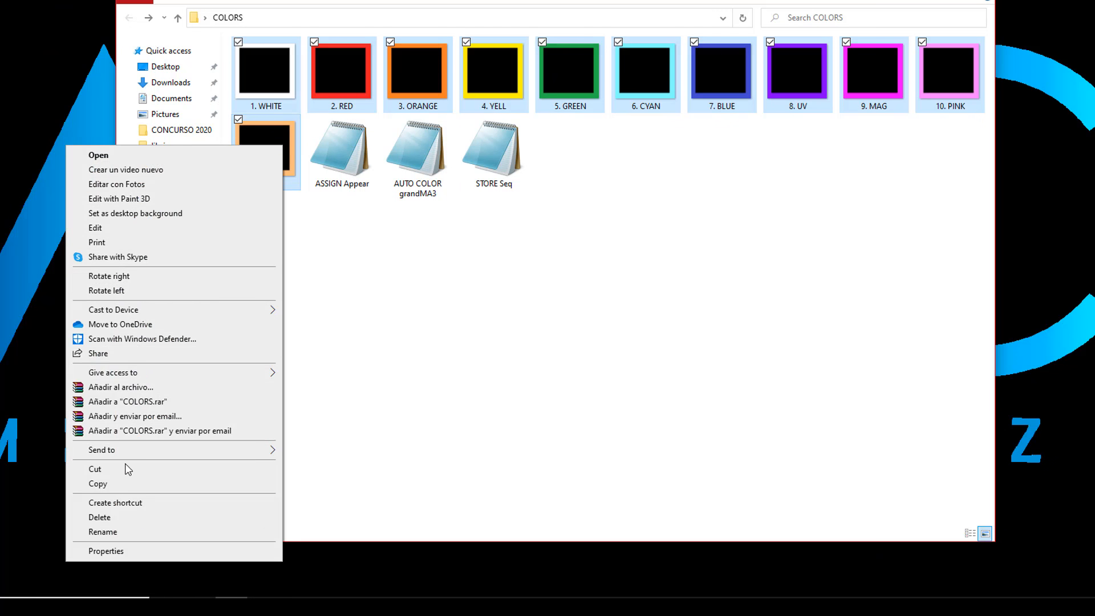
left_click(98, 484)
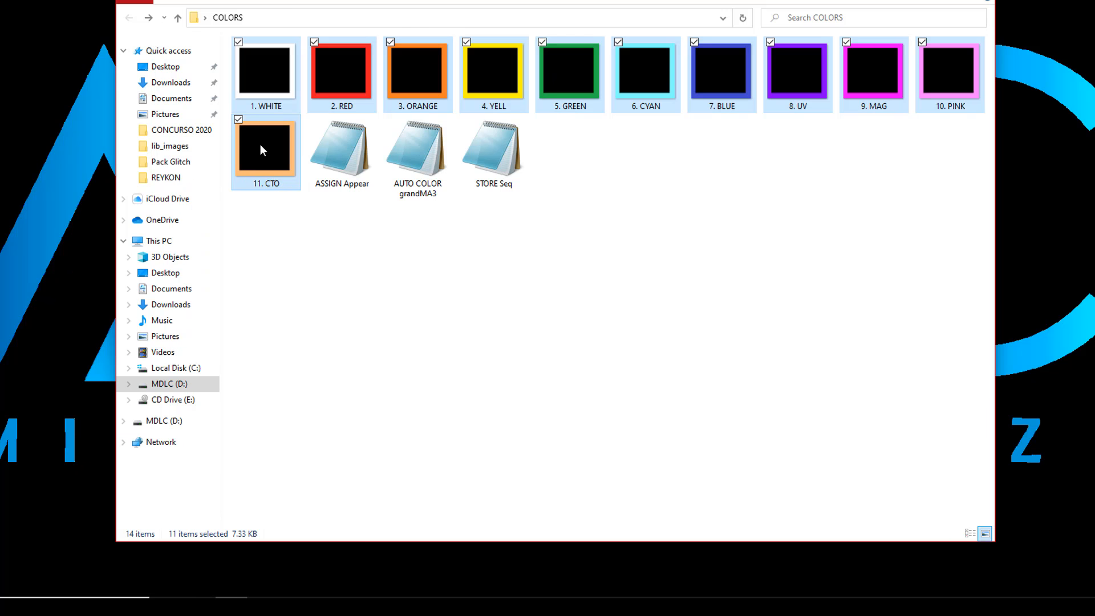
Paste the images into D:\grandMA3\shared\resource\lib_images.
left_click(177, 388)
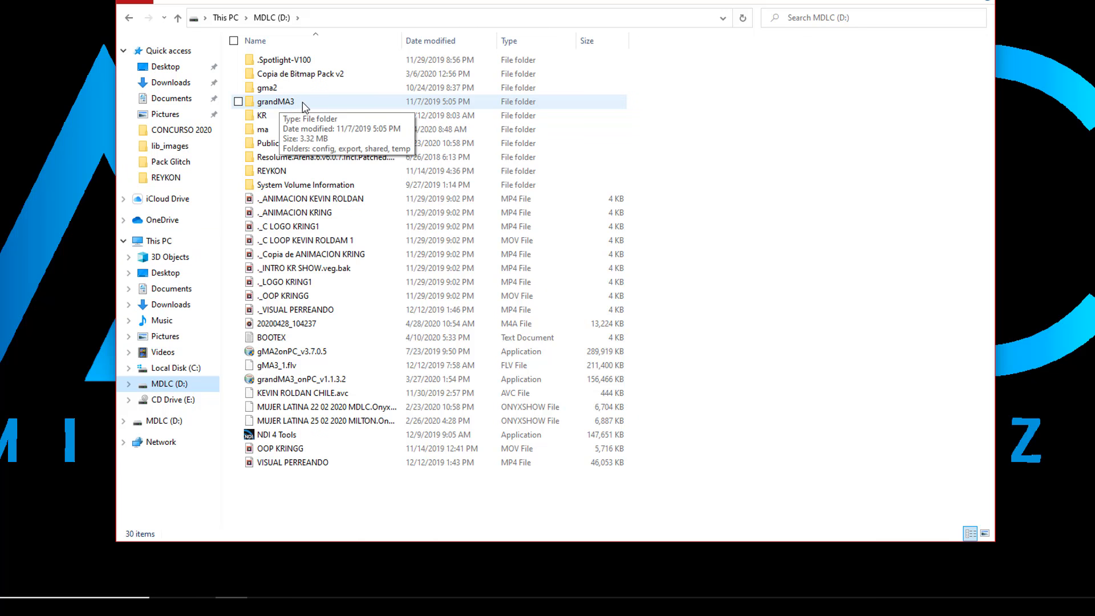
double_click(275, 102)
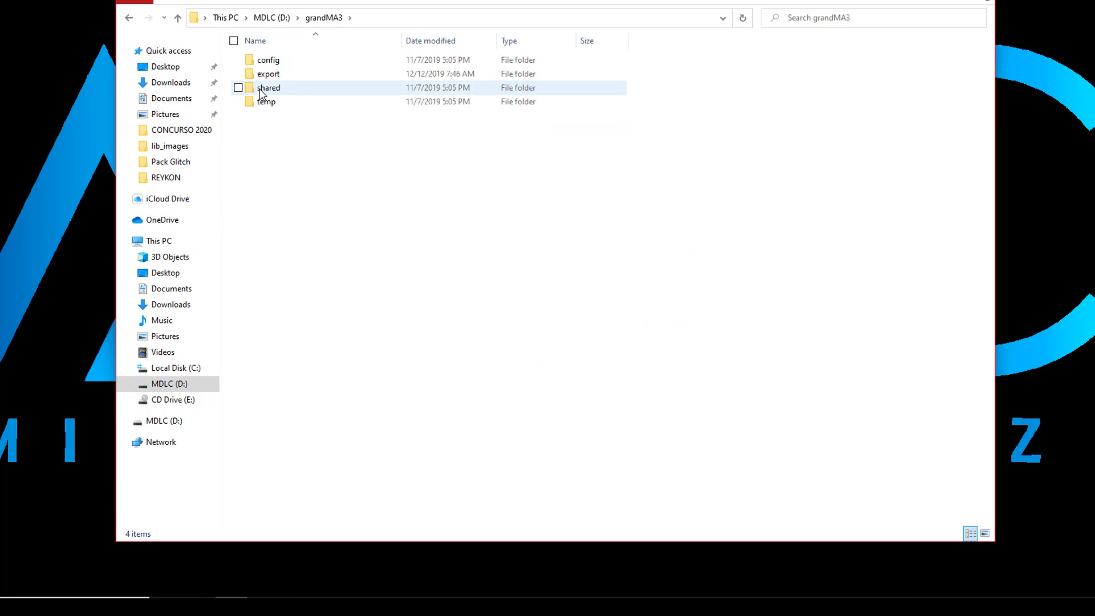
double_click(316, 91)
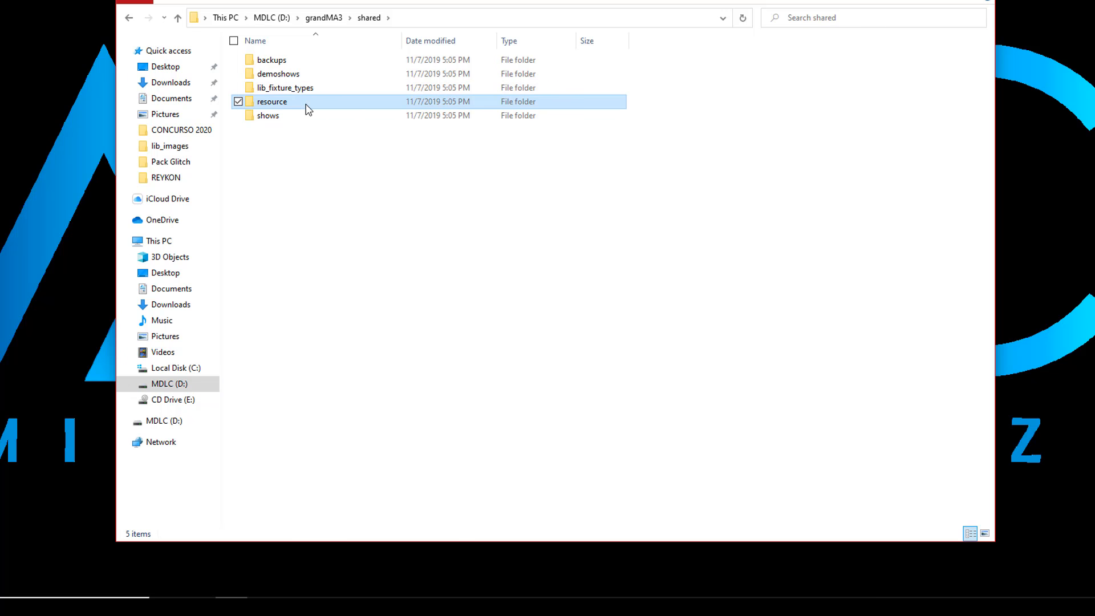
double_click(307, 109)
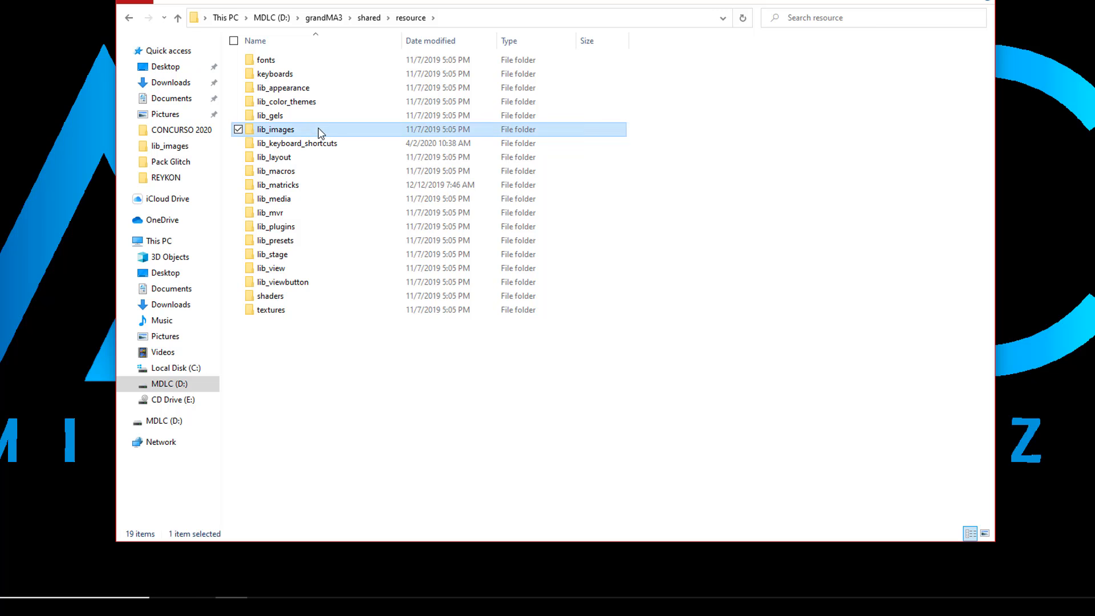
double_click(318, 131)
right_click(531, 125)
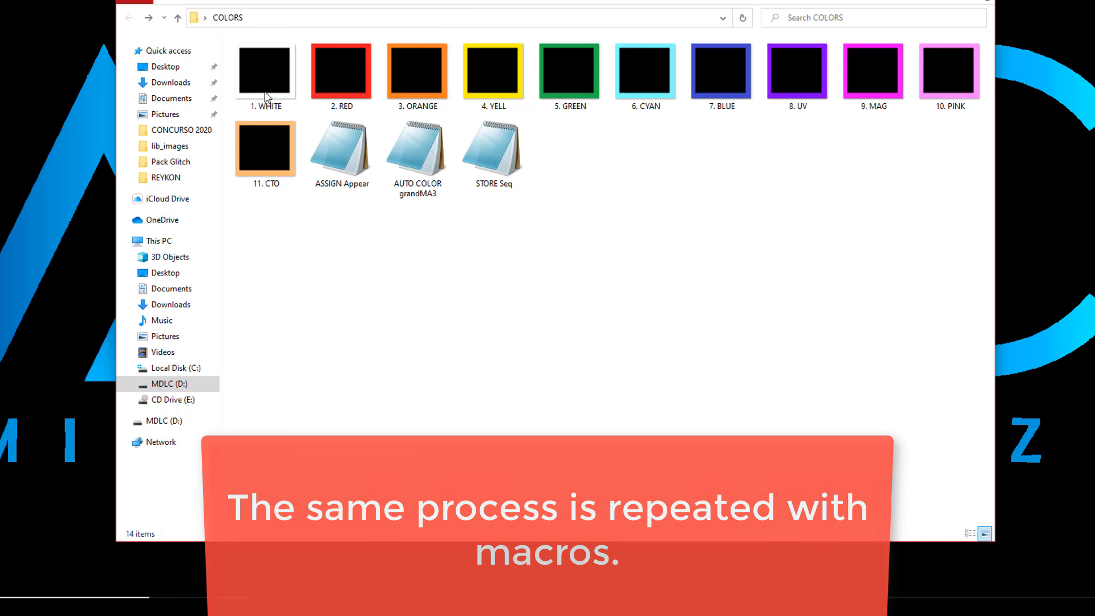
Copy the three macro files and paste them into D:\grandMA3\shared\resource\lib_macros.
left_click_drag(335, 255, 529, 124)
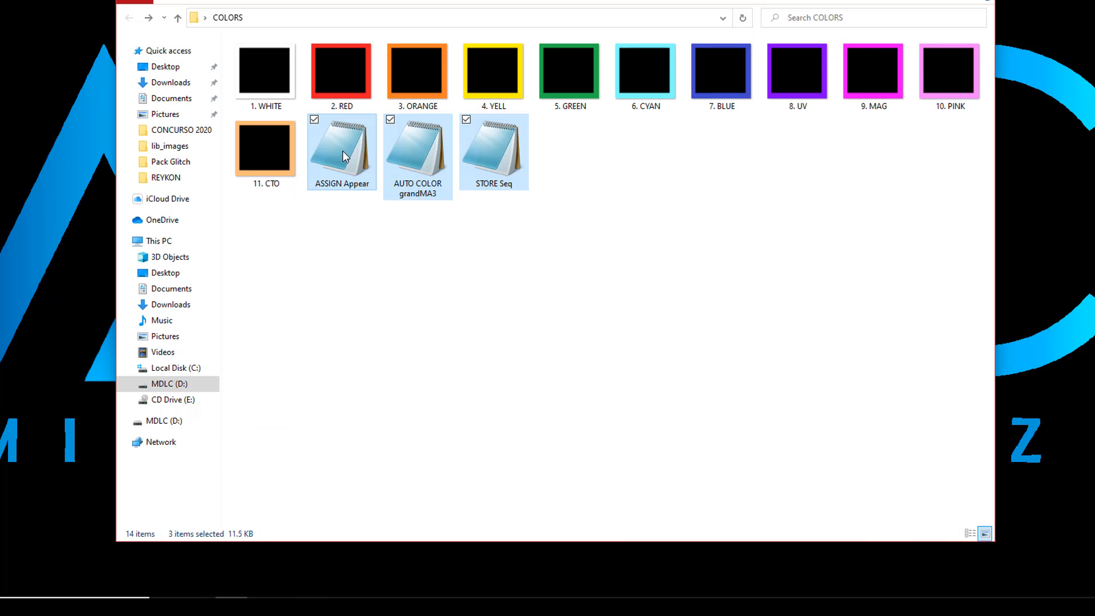
right_click(344, 157)
left_click(198, 365)
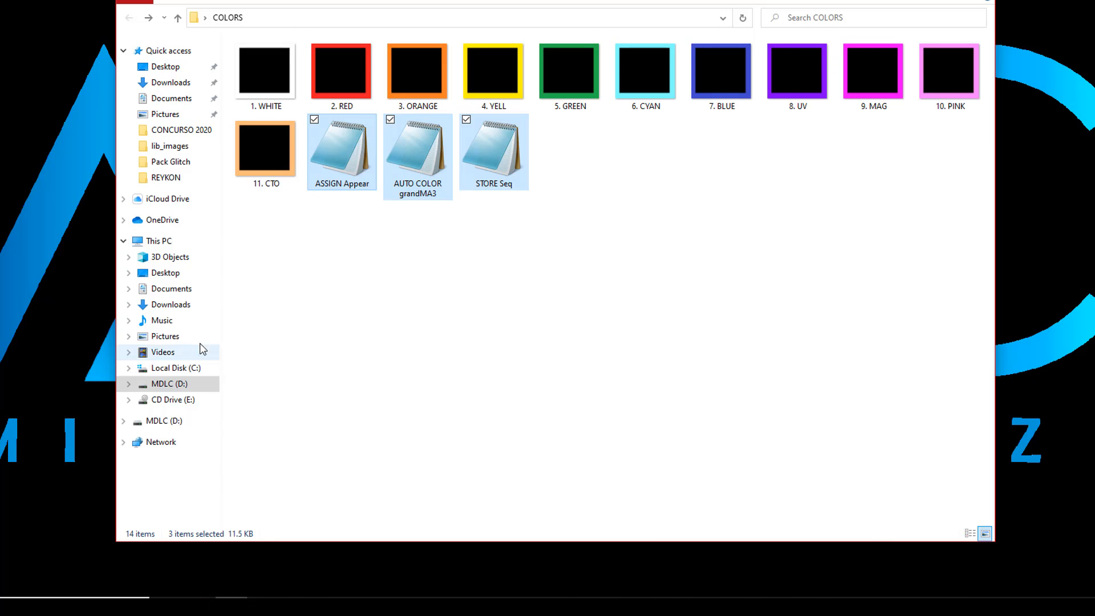
left_click(175, 384)
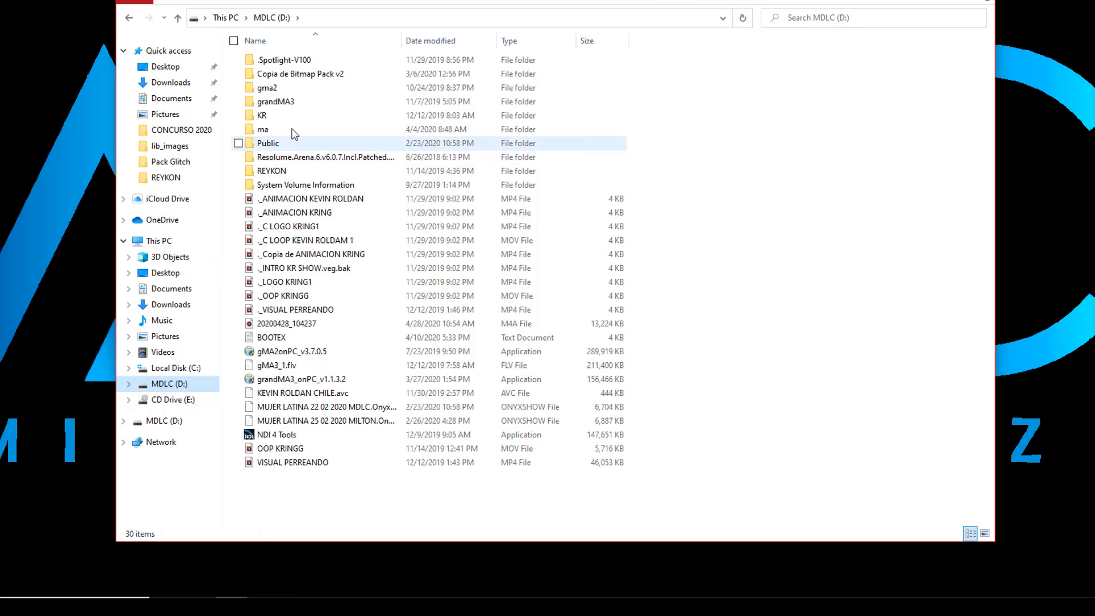
double_click(294, 101)
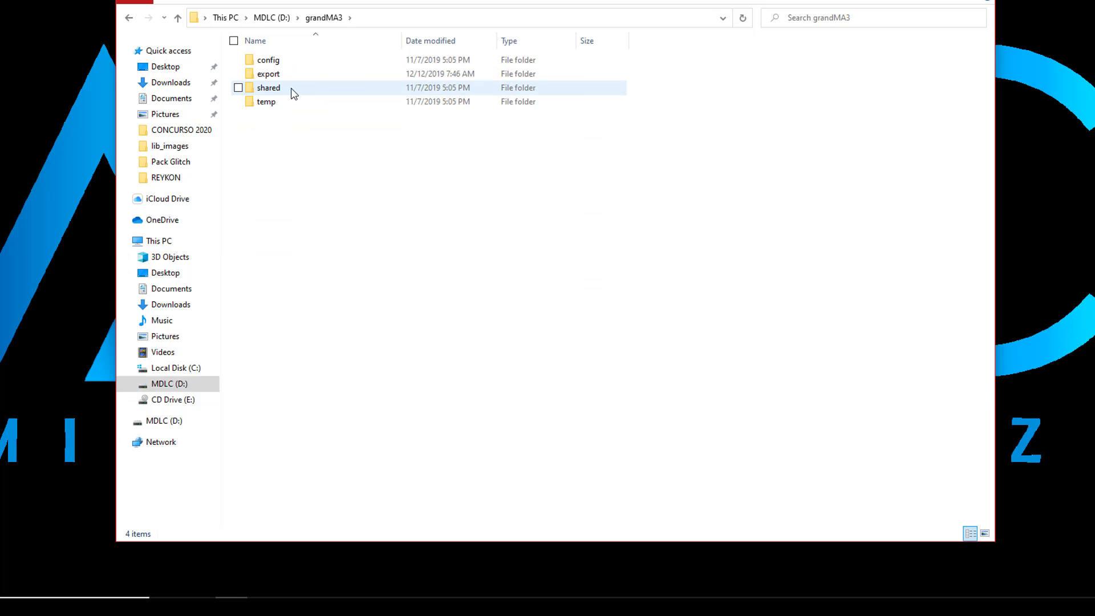
double_click(294, 93)
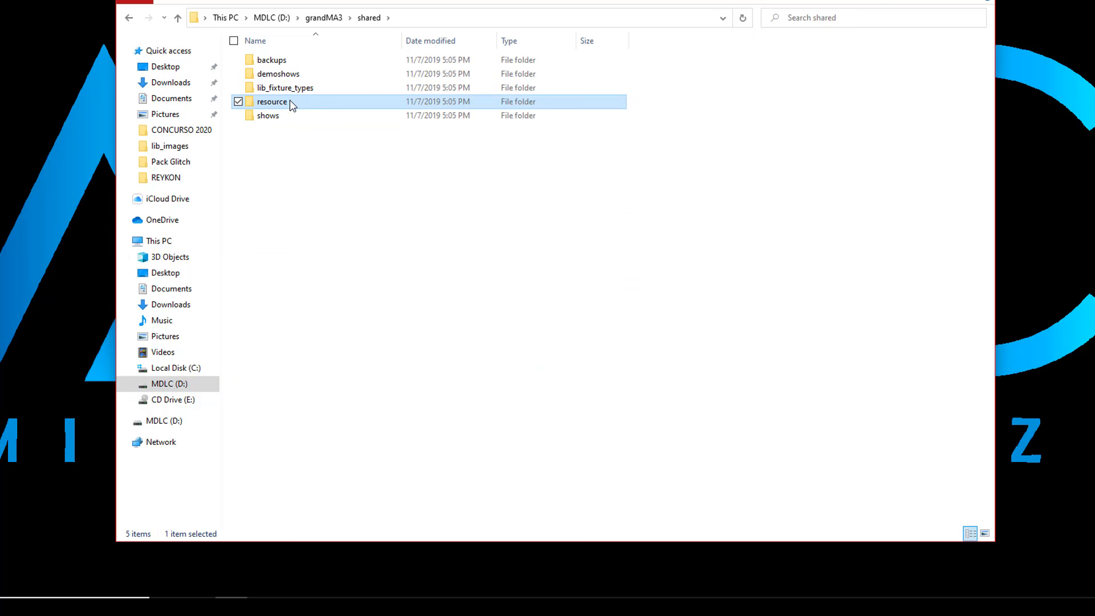
double_click(289, 103)
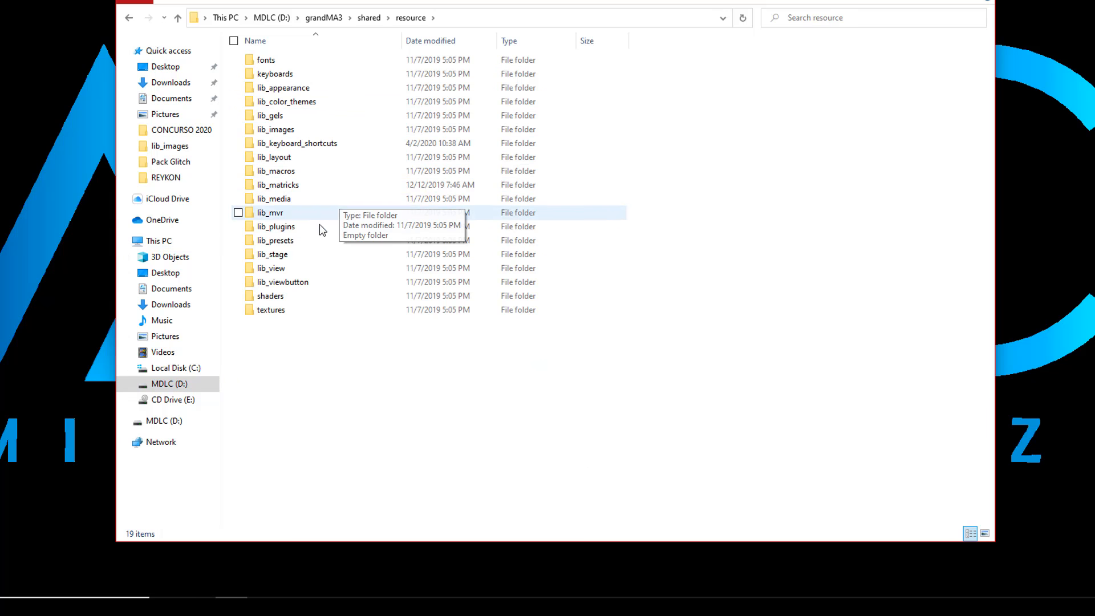
double_click(312, 170)
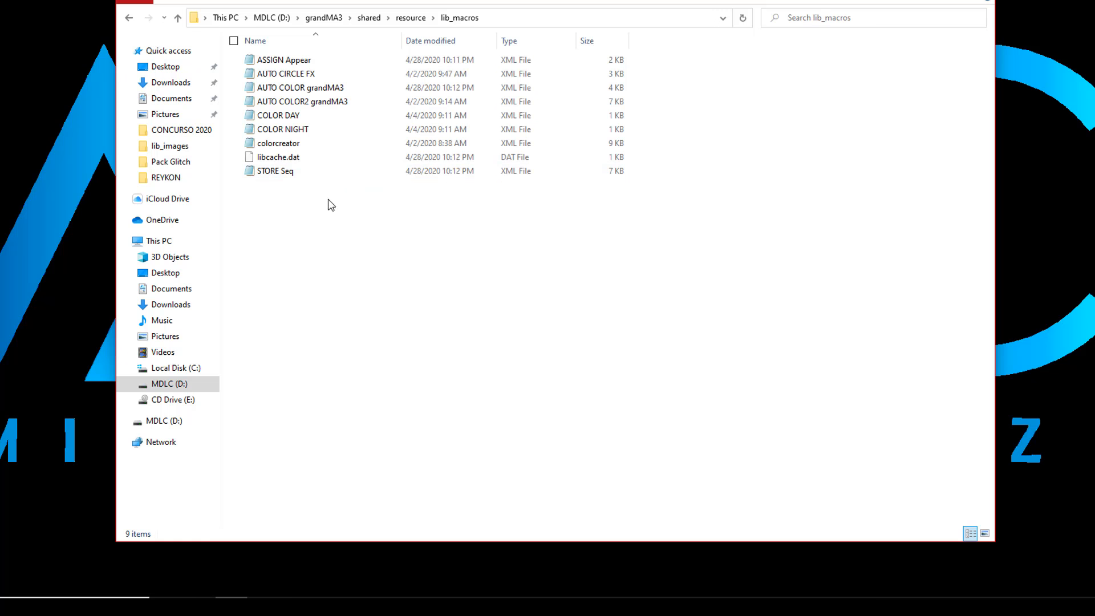
right_click(322, 216)
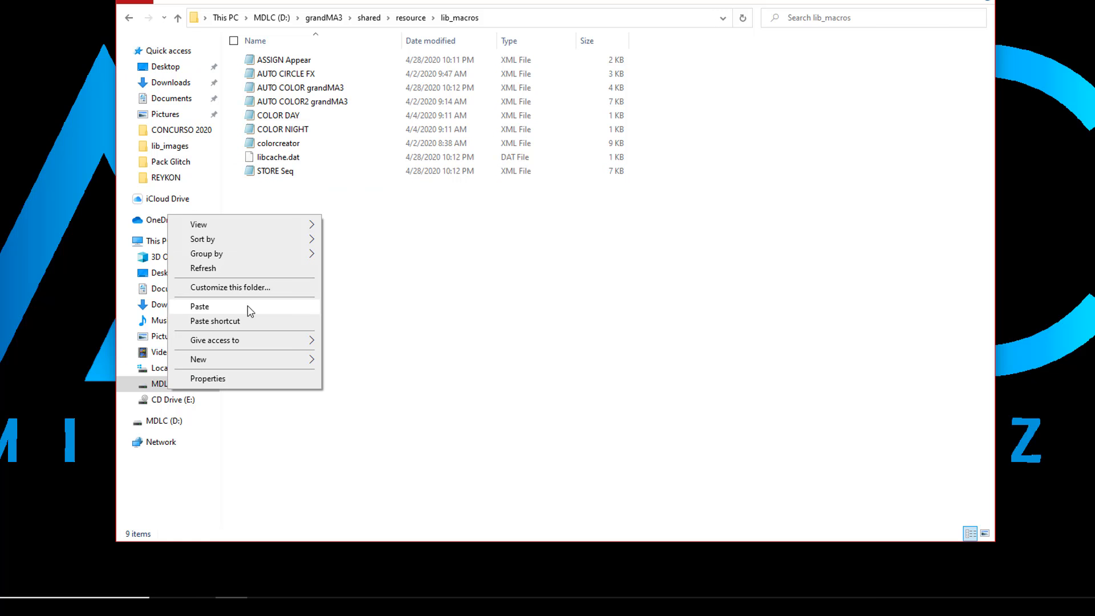
left_click(310, 308)
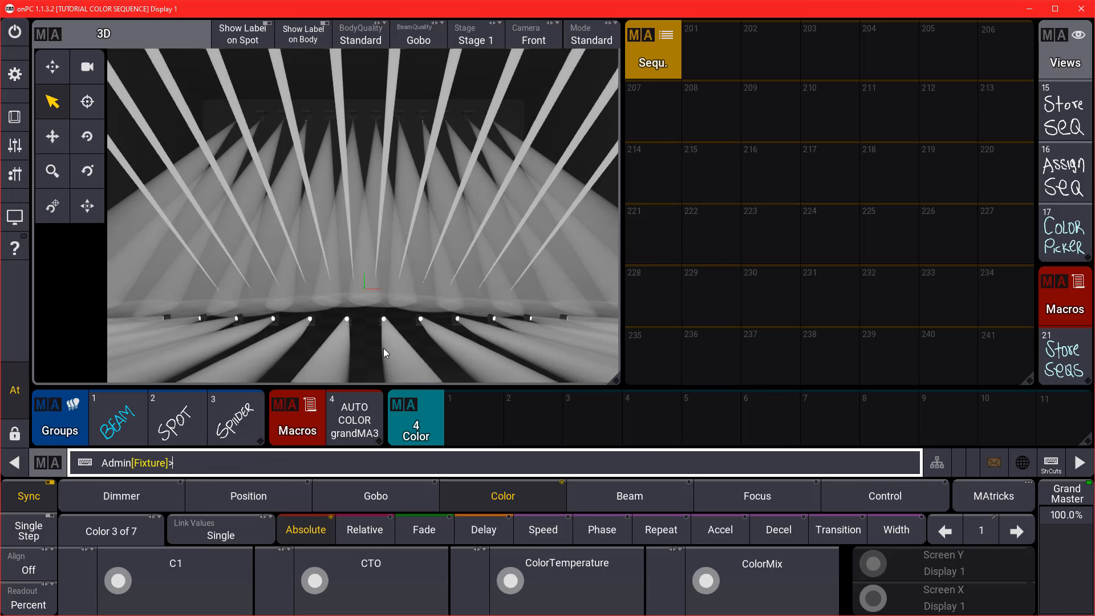
Generate colour presets with the AUTO COLOR macro, then select the SPOT and SPIDER groups.
left_click(412, 434)
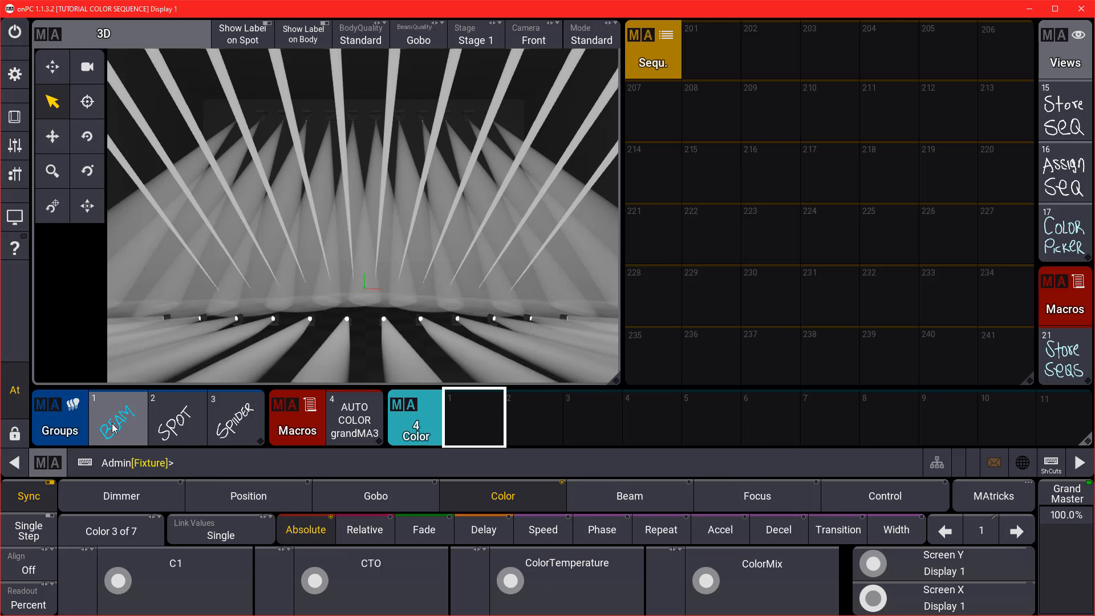
left_click(356, 419)
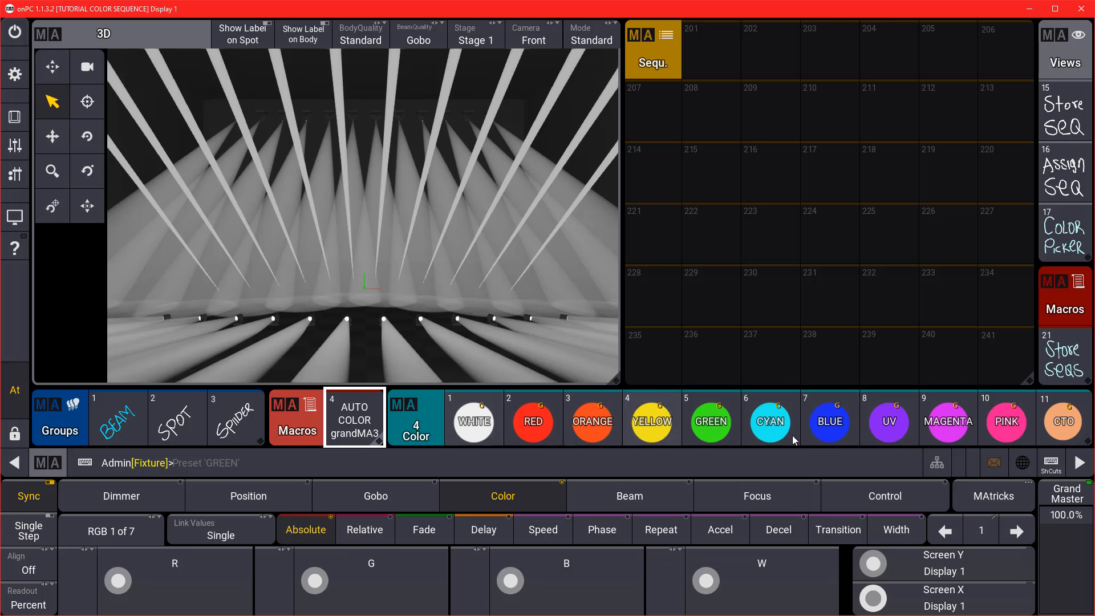
left_click(171, 422)
left_click(234, 422)
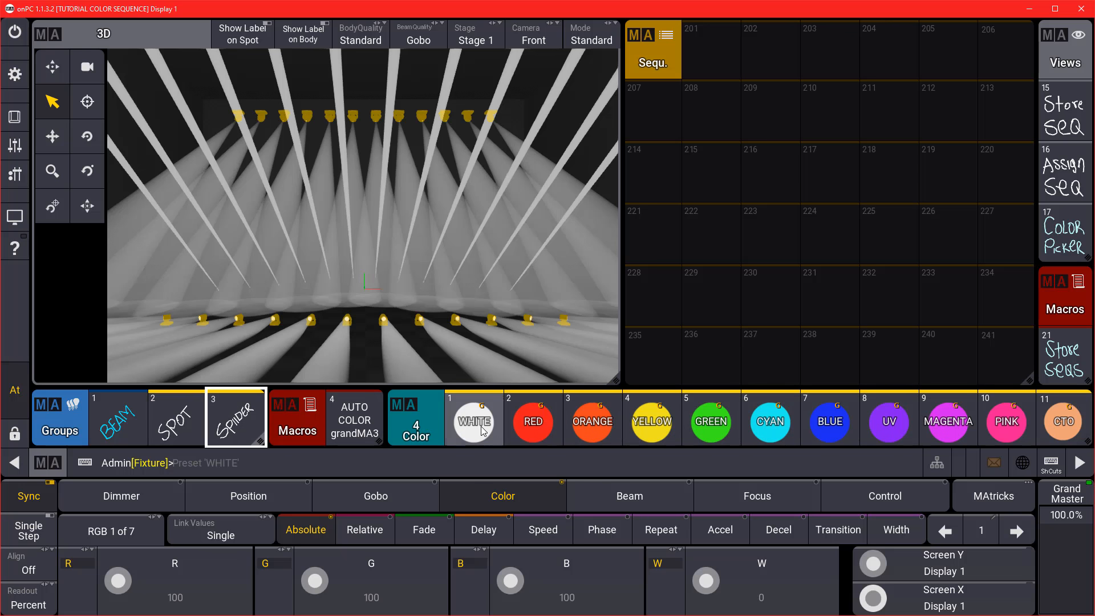
Try the WHITE, RED, ORANGE, YELLOW, GREEN and CYAN presets on the selected fixtures.
left_click(473, 422)
left_click(535, 421)
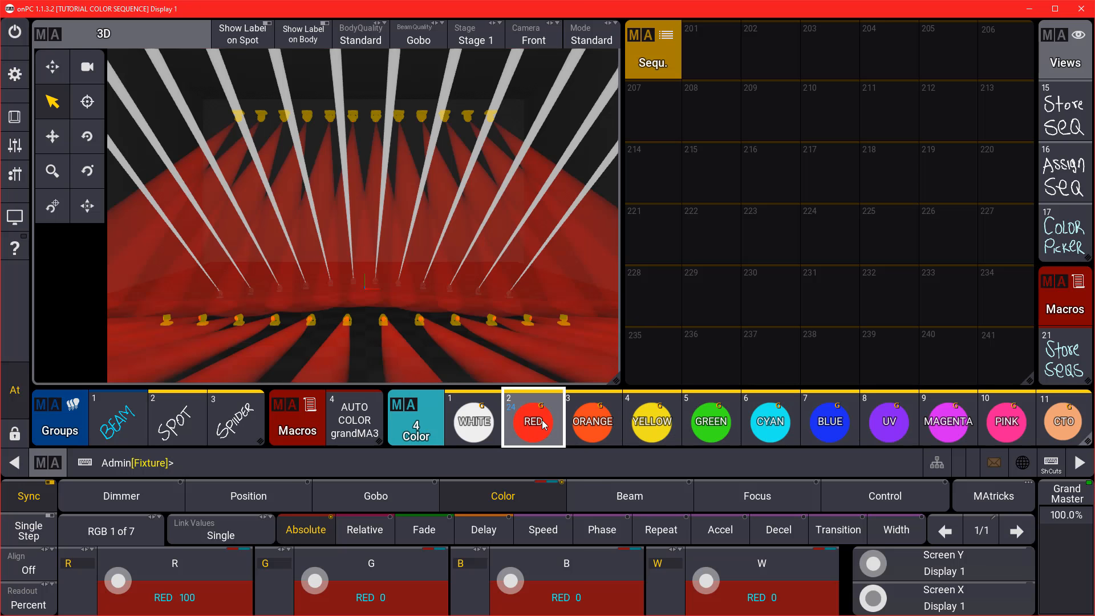
left_click(593, 422)
left_click(651, 421)
left_click(720, 422)
left_click(769, 422)
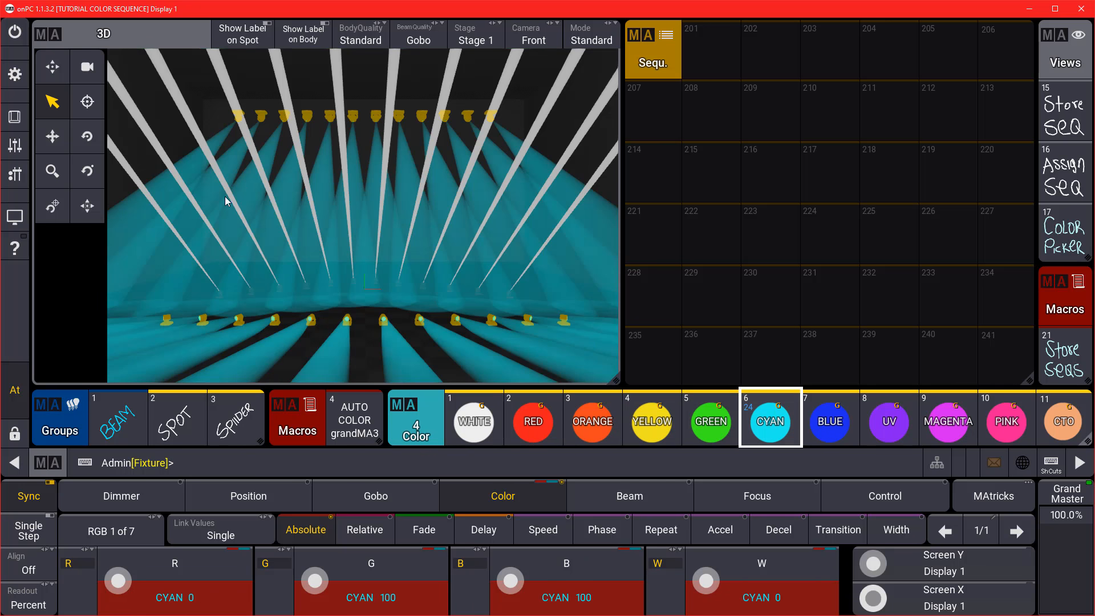
Select the BEAM group and merge the open Color1 wheel value into the WHITE preset.
key("c")
key("c")
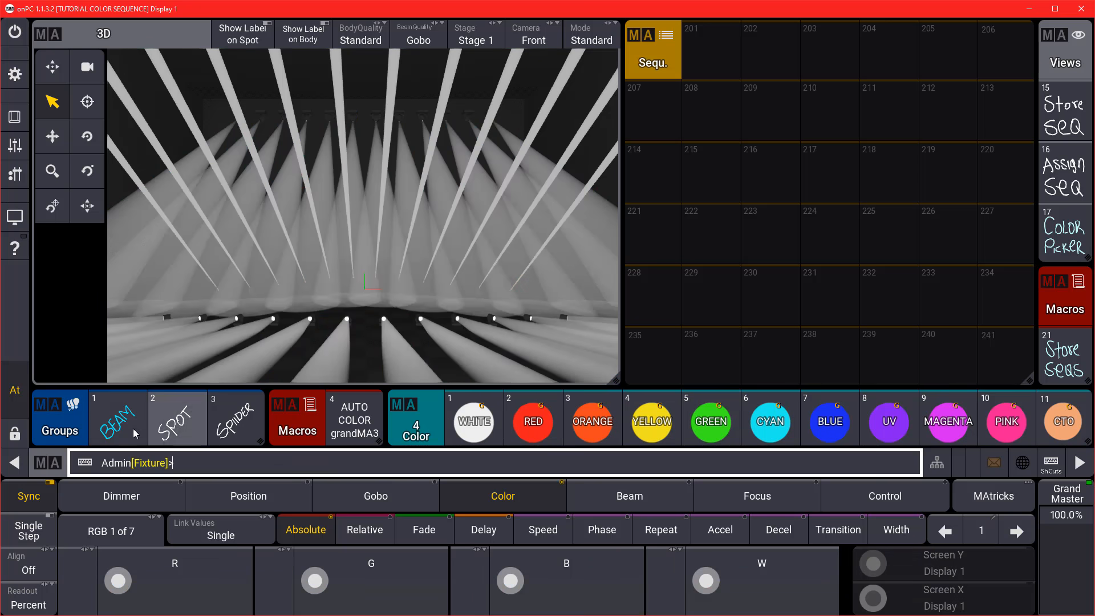
left_click(119, 422)
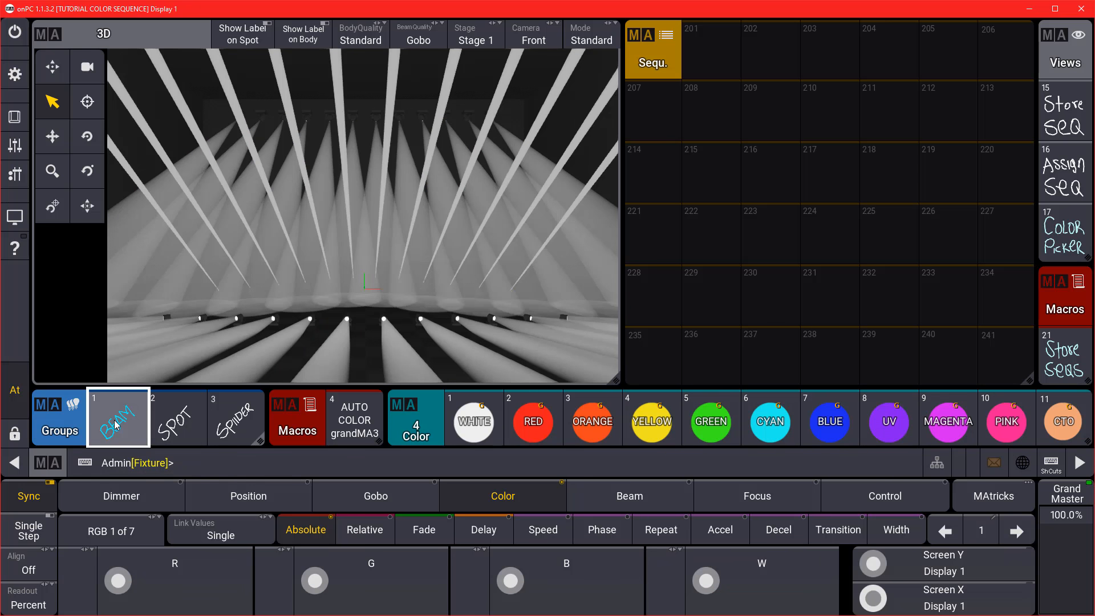
left_click(99, 537)
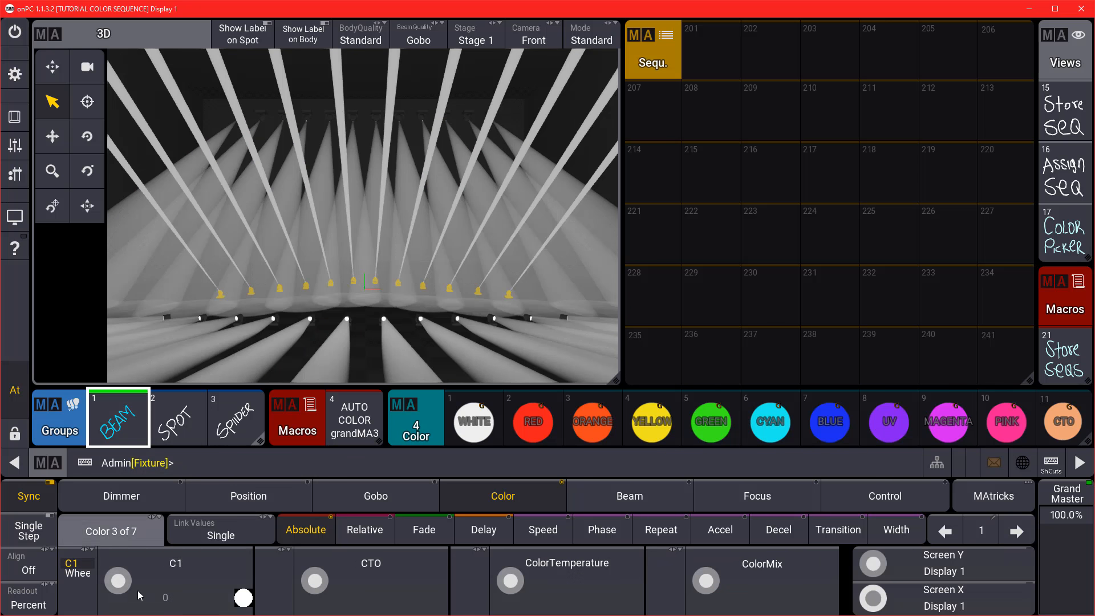
left_click(155, 574)
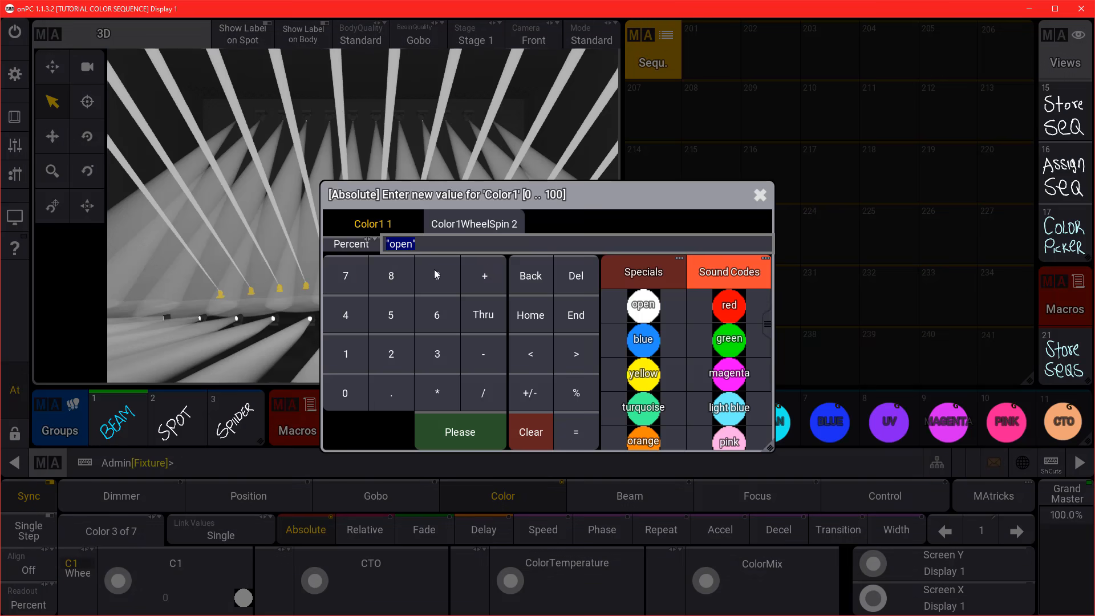
left_click(642, 303)
left_click_drag(473, 420, 425, 364)
left_click(510, 347)
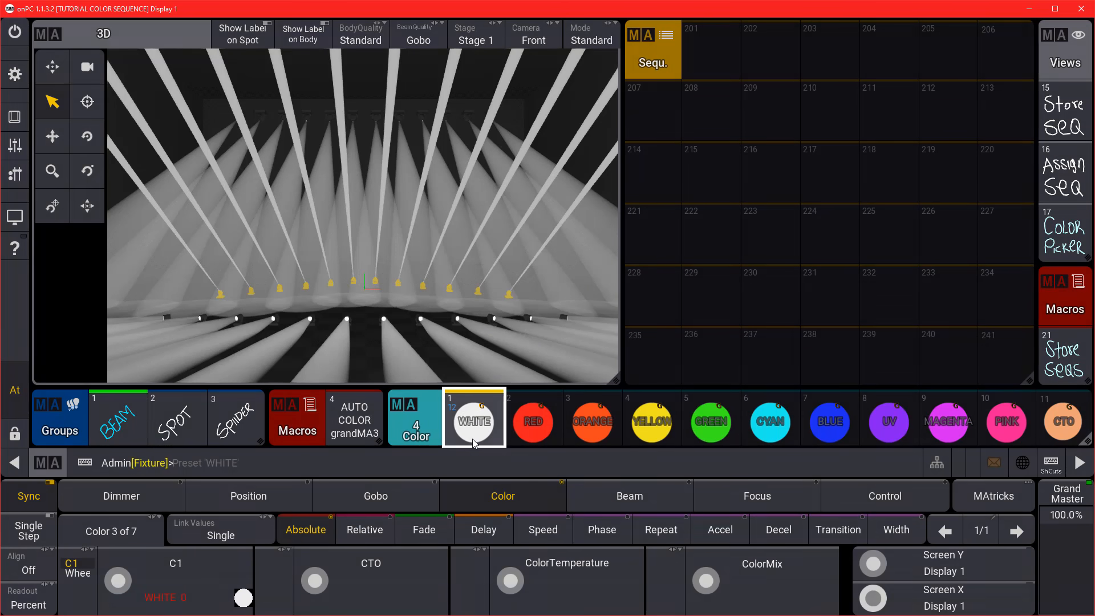
Merge the red and orange colour-wheel slots into the RED and ORANGE presets.
left_click(155, 576)
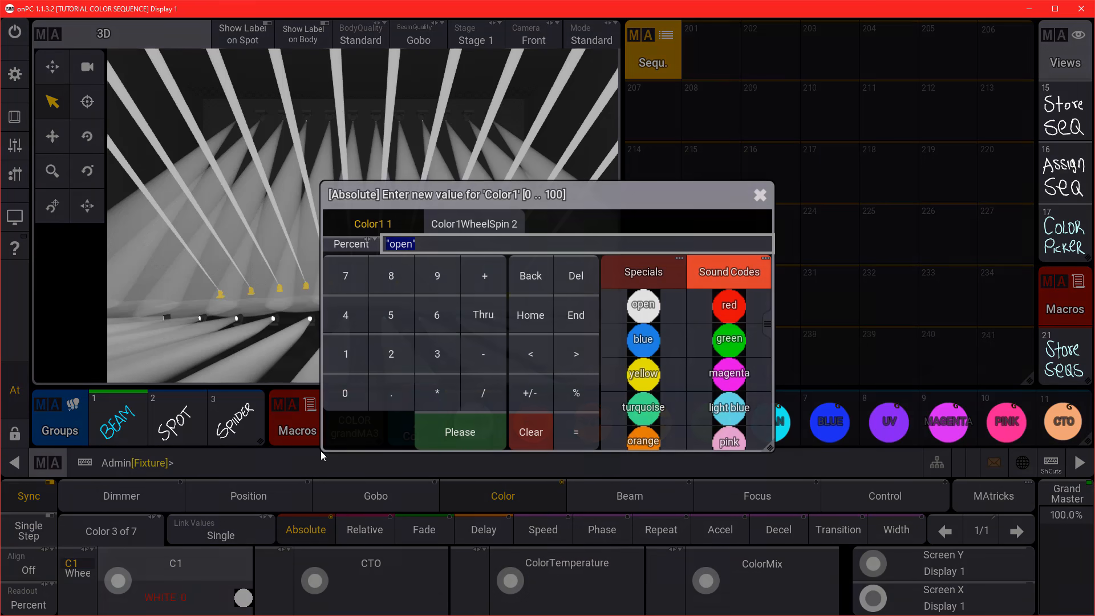
left_click(705, 327)
left_click_drag(531, 421, 479, 371)
left_click(511, 347)
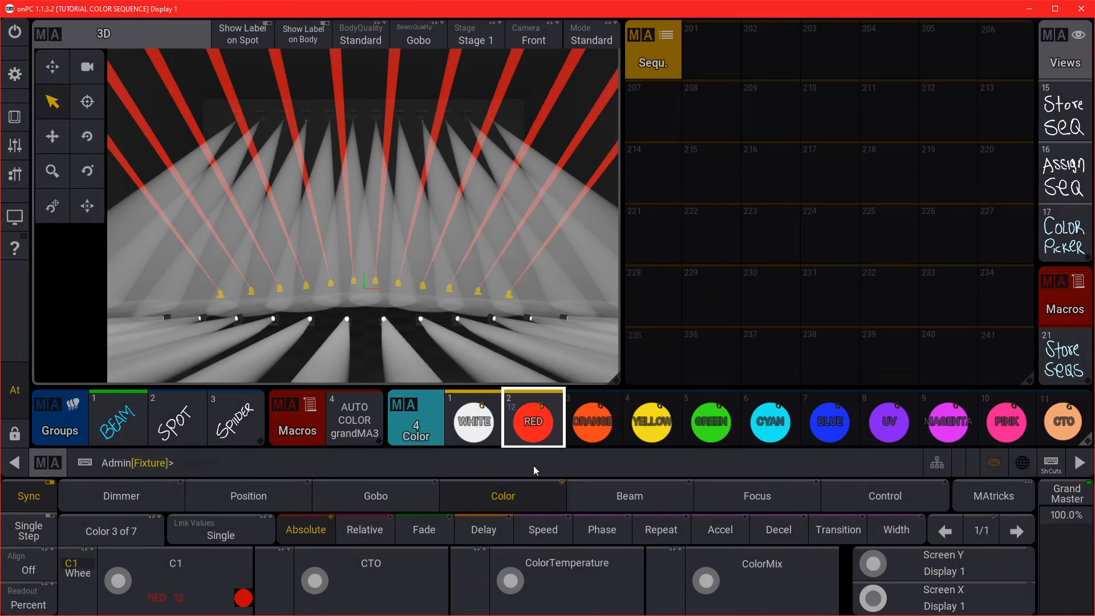
left_click(163, 577)
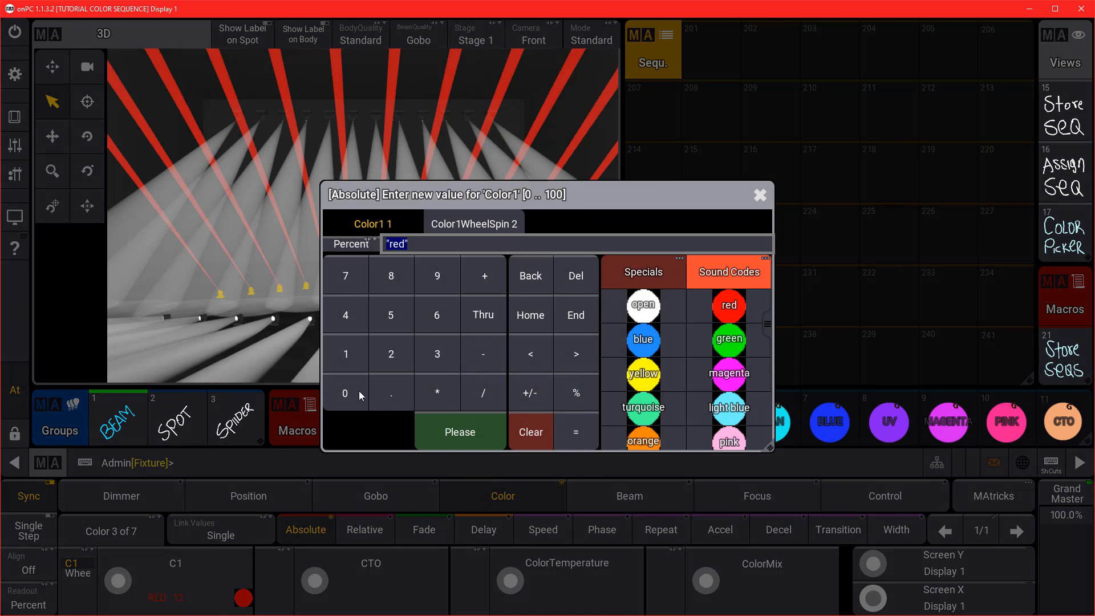
left_click_drag(649, 200, 447, 180)
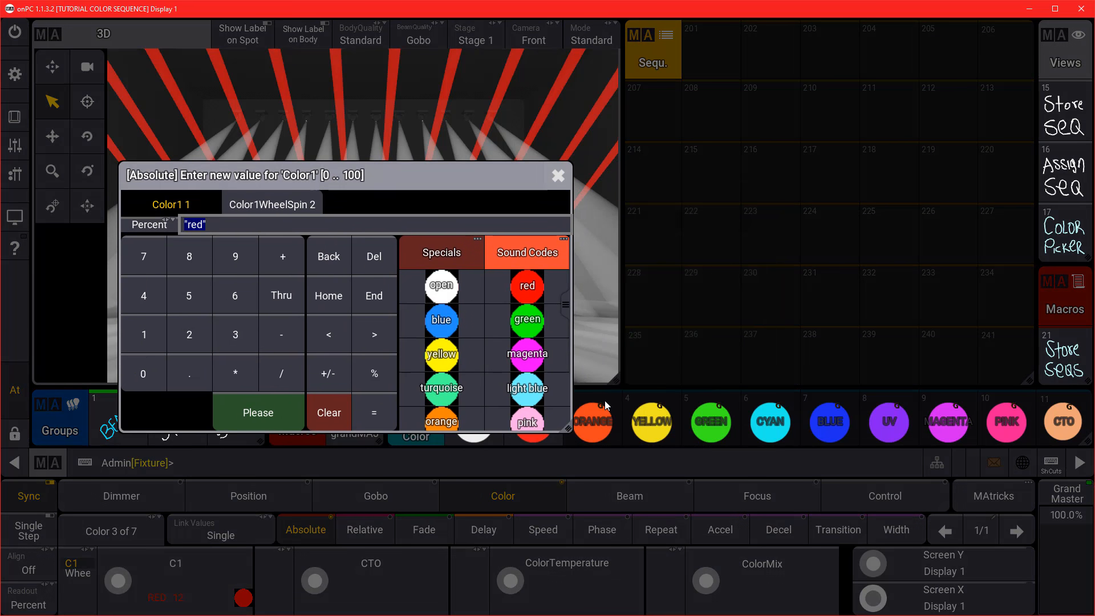
left_click(451, 358)
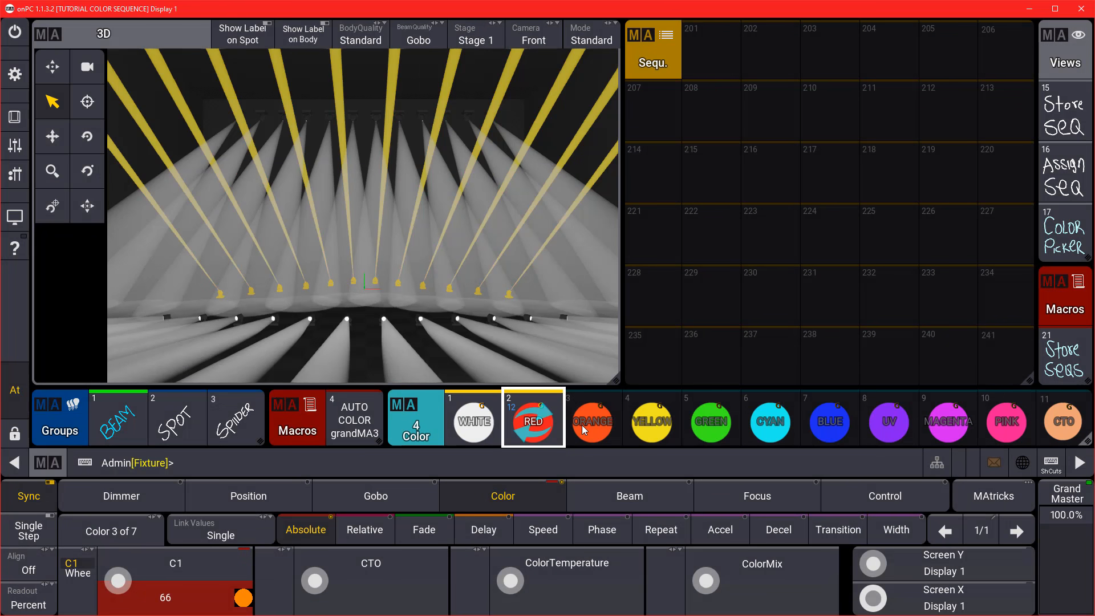
right_click(582, 425)
left_click(543, 371)
Merge the yellow and green colour-wheel slots into the YELLOW and GREEN presets.
left_click(514, 351)
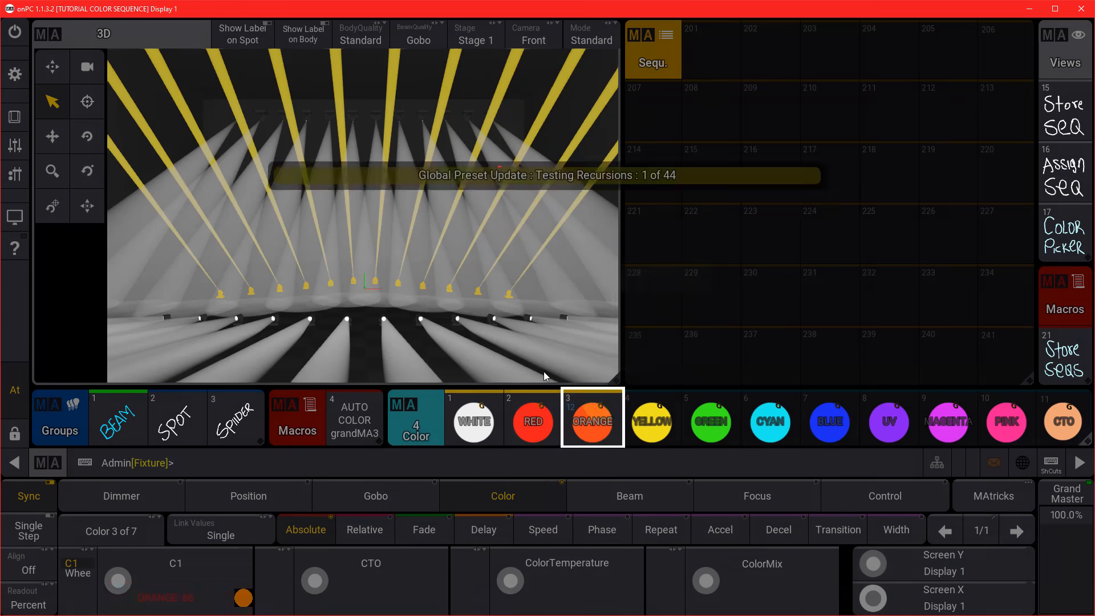
left_click(176, 570)
left_click(644, 373)
right_click(648, 424)
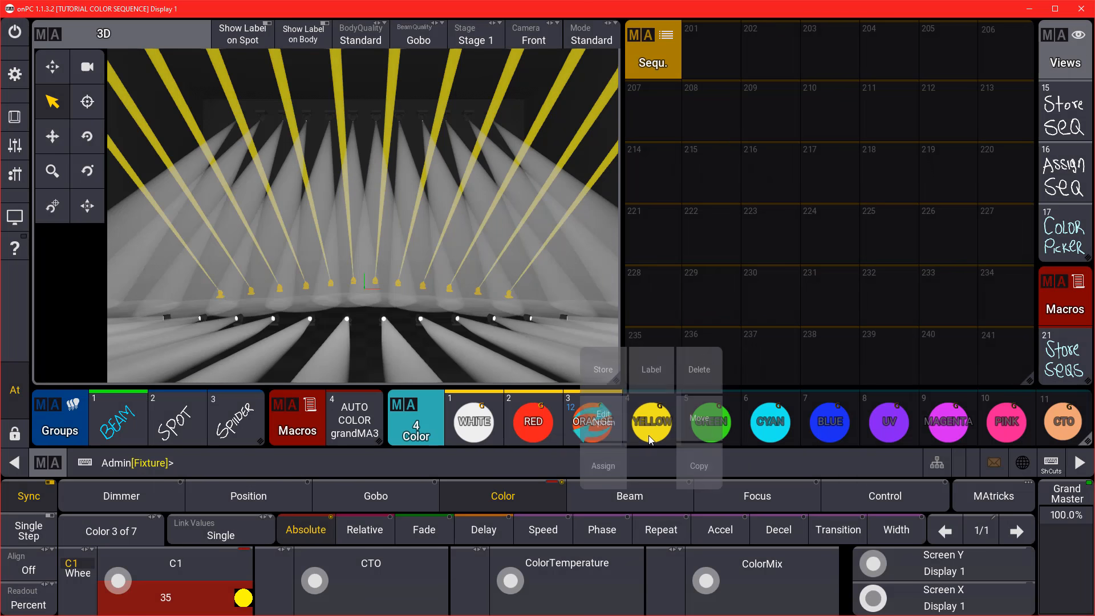
left_click(603, 370)
left_click(495, 356)
left_click(175, 567)
left_click(729, 338)
right_click(709, 426)
left_click(663, 372)
Merge the light blue and blue colour-wheel slots into the CYAN and BLUE presets.
left_click(507, 353)
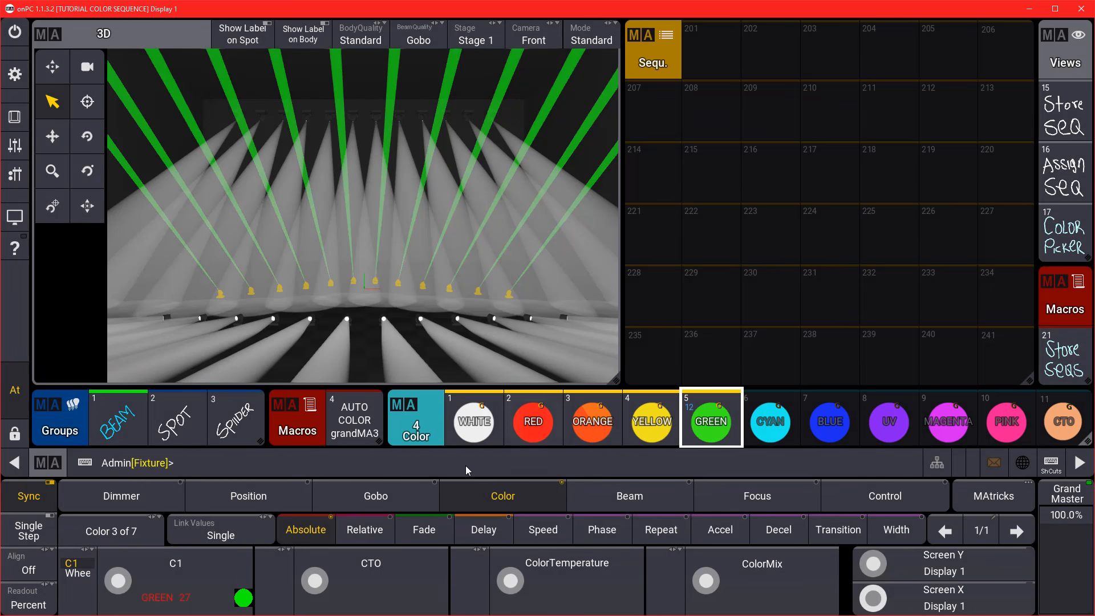
left_click(175, 567)
left_click(729, 408)
right_click(768, 425)
left_click(723, 370)
left_click(507, 354)
left_click(176, 567)
left_click(644, 338)
right_click(829, 422)
left_click(782, 368)
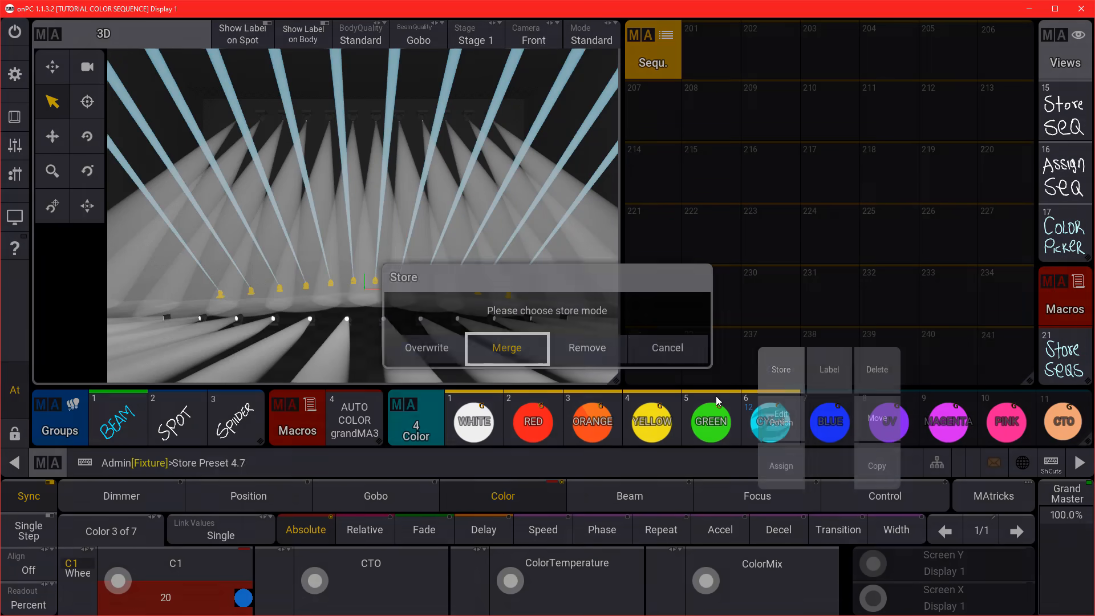
left_click(507, 350)
Merge the UV and magenta colour-wheel slots into the UV and MAGENTA presets.
left_click(176, 568)
left_click_drag(768, 337, 767, 382)
right_click(889, 420)
left_click(842, 372)
left_click(507, 351)
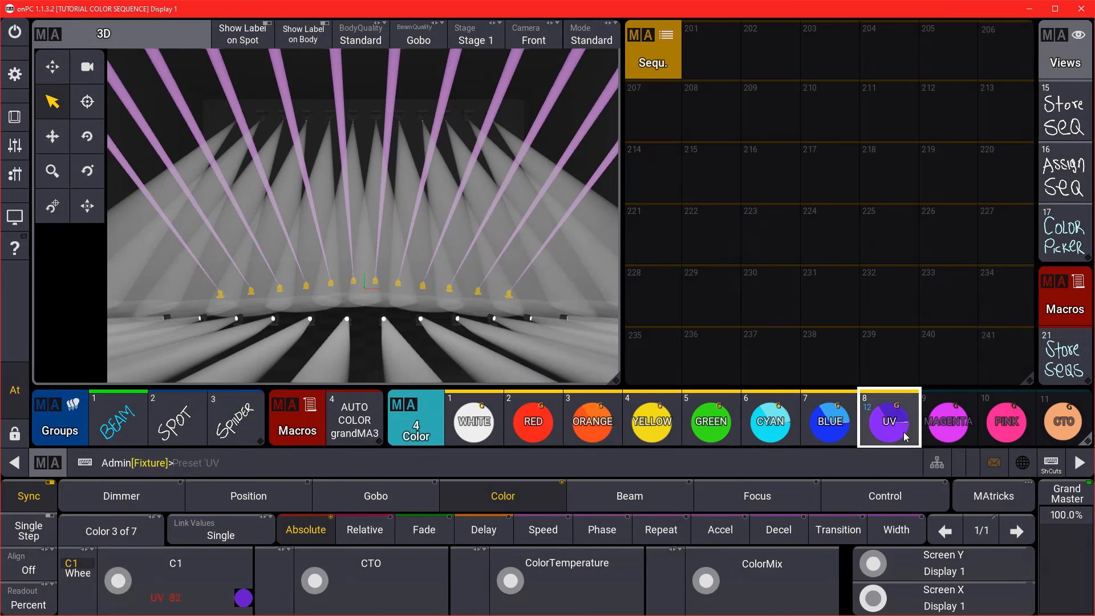
left_click(176, 567)
left_click(729, 373)
right_click(947, 419)
left_click(899, 385)
left_click(505, 351)
Merge the pink and last colour-wheel slots into the PINK and CTO presets.
left_click(181, 593)
left_click(728, 440)
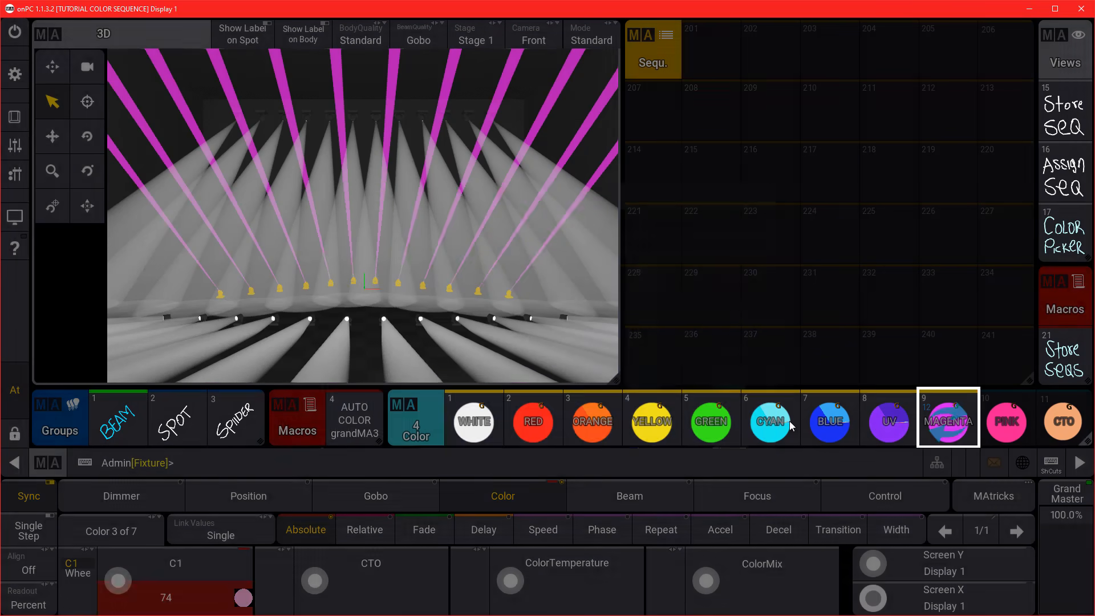
right_click(1006, 420)
left_click(958, 373)
left_click(496, 353)
left_click(178, 587)
left_click_drag(769, 327, 769, 371)
left_click(728, 428)
right_click(1062, 421)
left_click(975, 370)
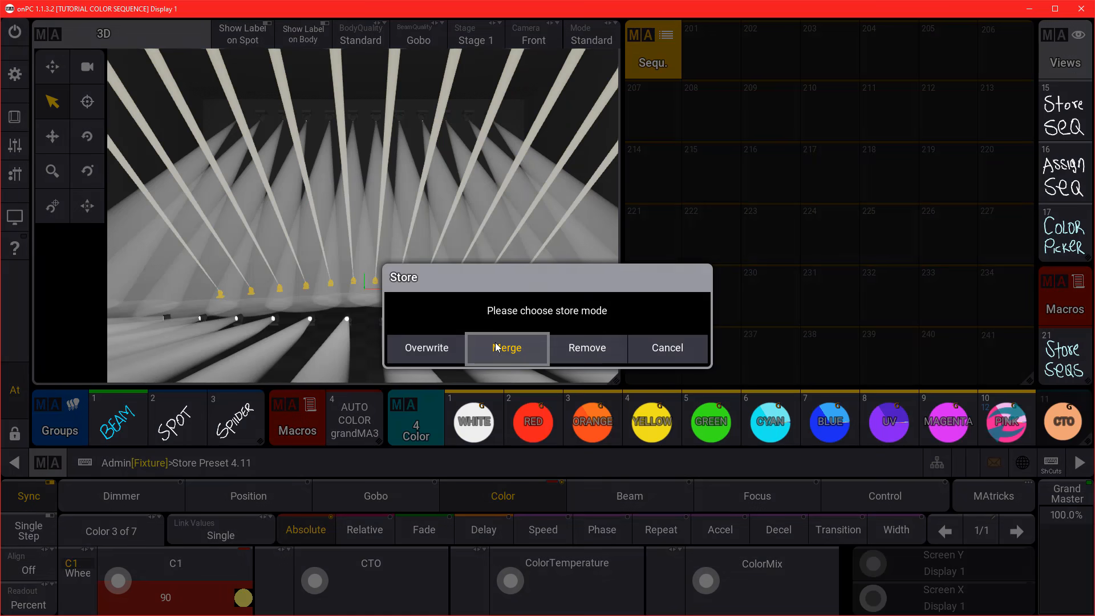
left_click(501, 348)
Select the BEAM, SPOT and SPIDER groups and test the RED, ORANGE, YELLOW and GREEN presets.
key("Escape")
key("Escape")
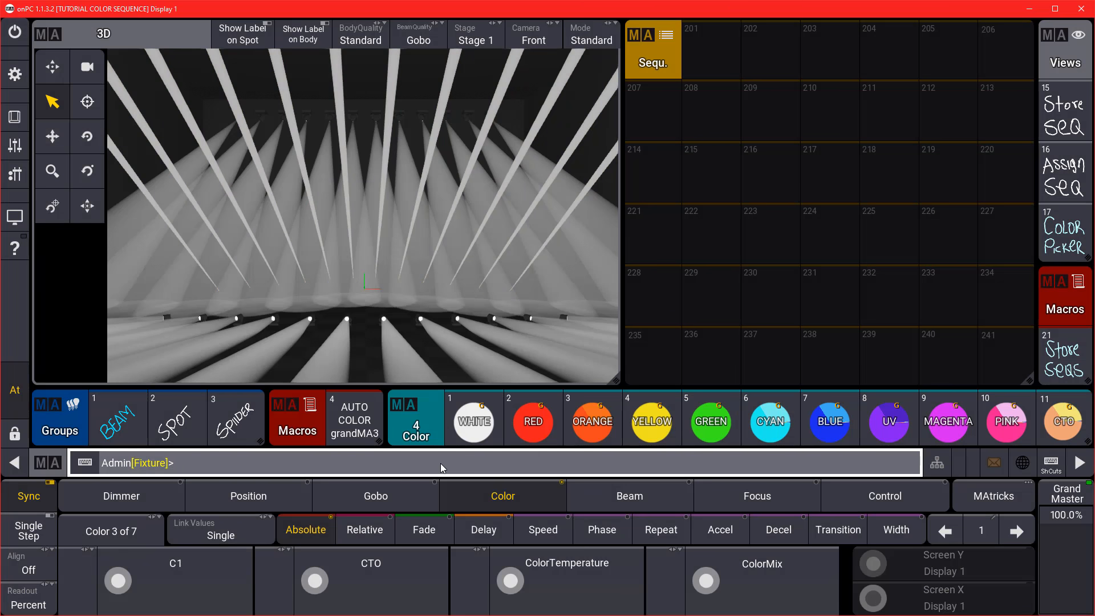
left_click(117, 422)
left_click(178, 422)
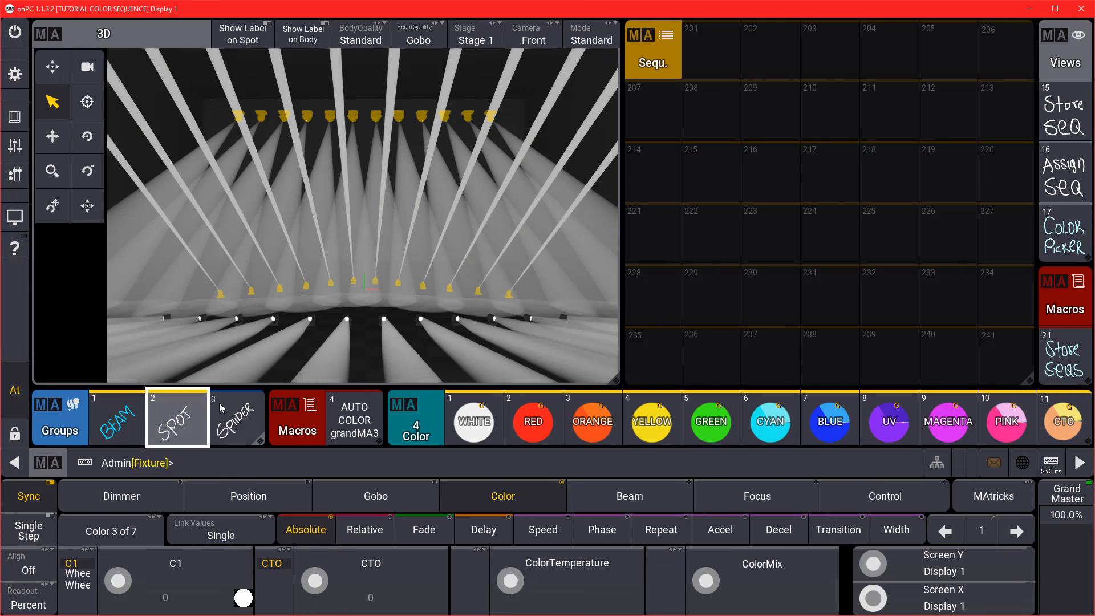
left_click(221, 407)
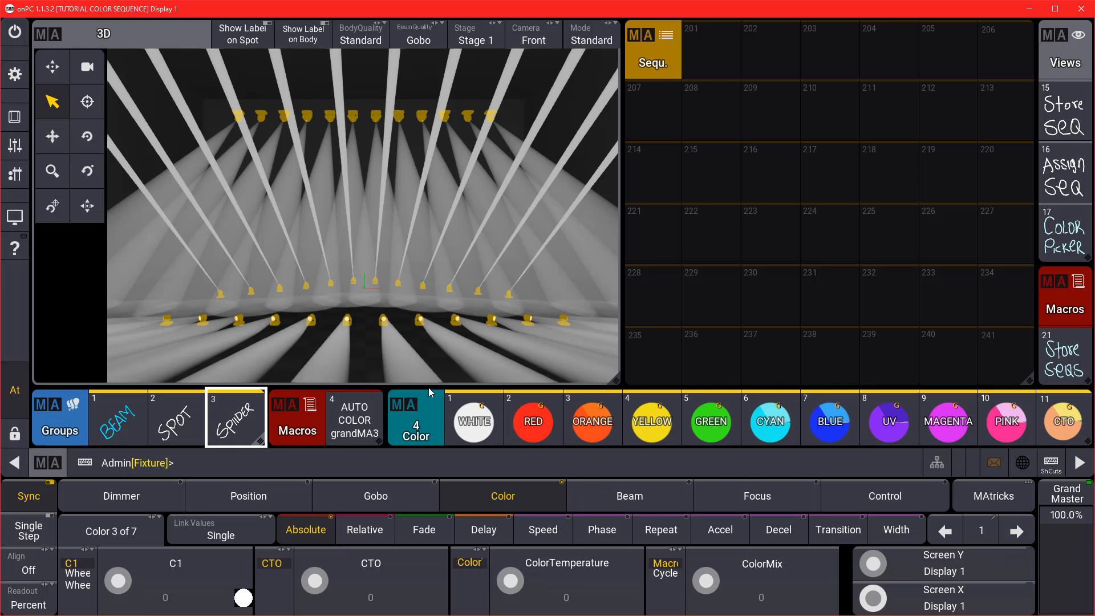
left_click(533, 420)
left_click(603, 421)
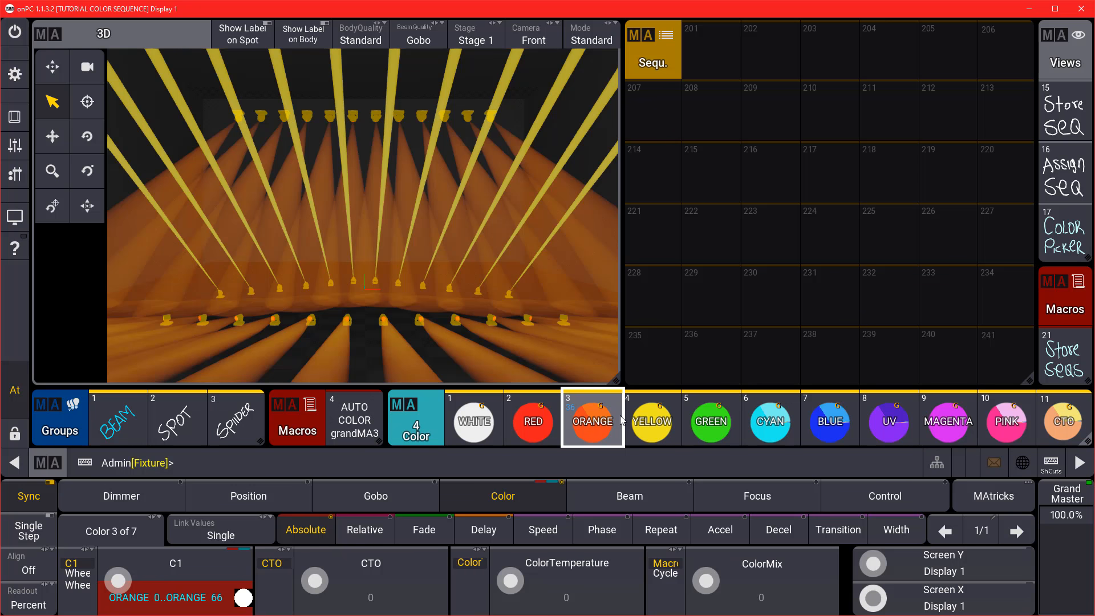
left_click(642, 419)
left_click(713, 417)
Test the CYAN, BLUE, UV, MAGENTA, PINK and CTO presets, then clear the programmer.
left_click(770, 420)
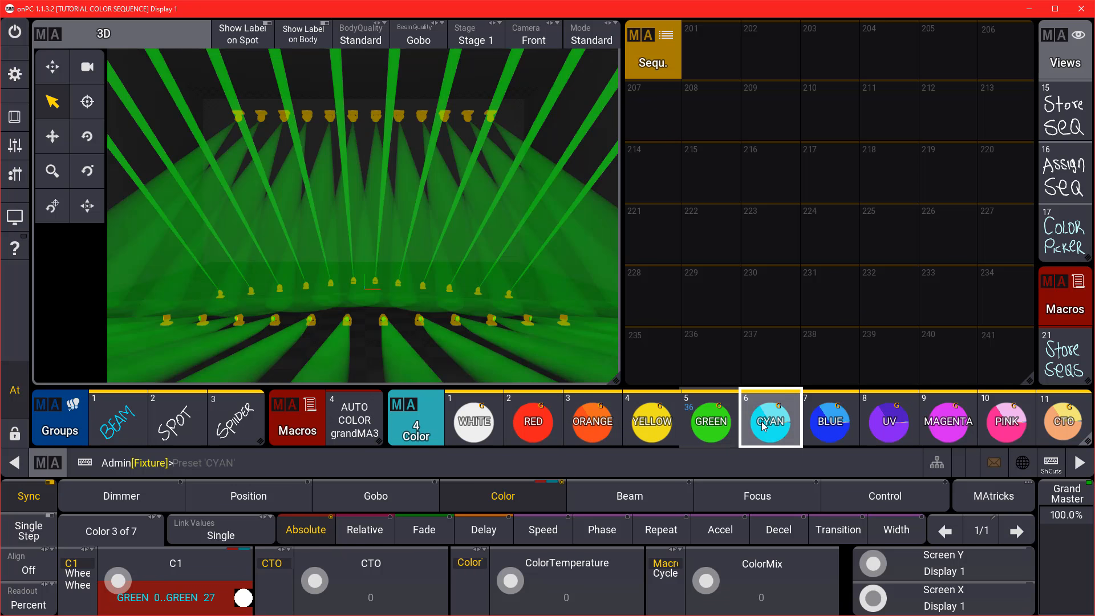
left_click(830, 420)
left_click(888, 421)
left_click(947, 420)
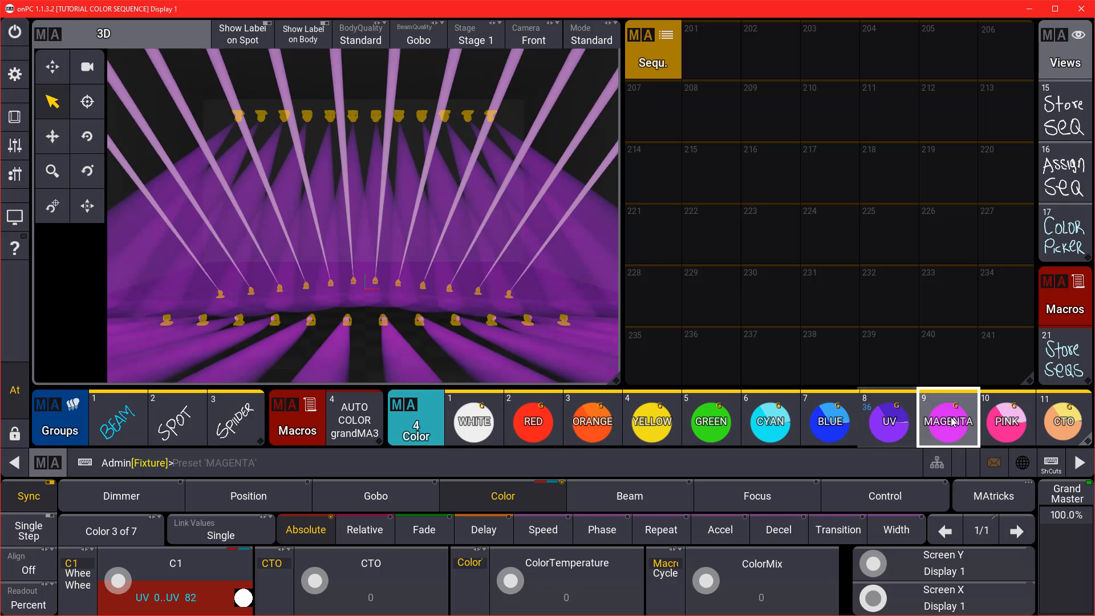
left_click(1005, 421)
left_click(1059, 420)
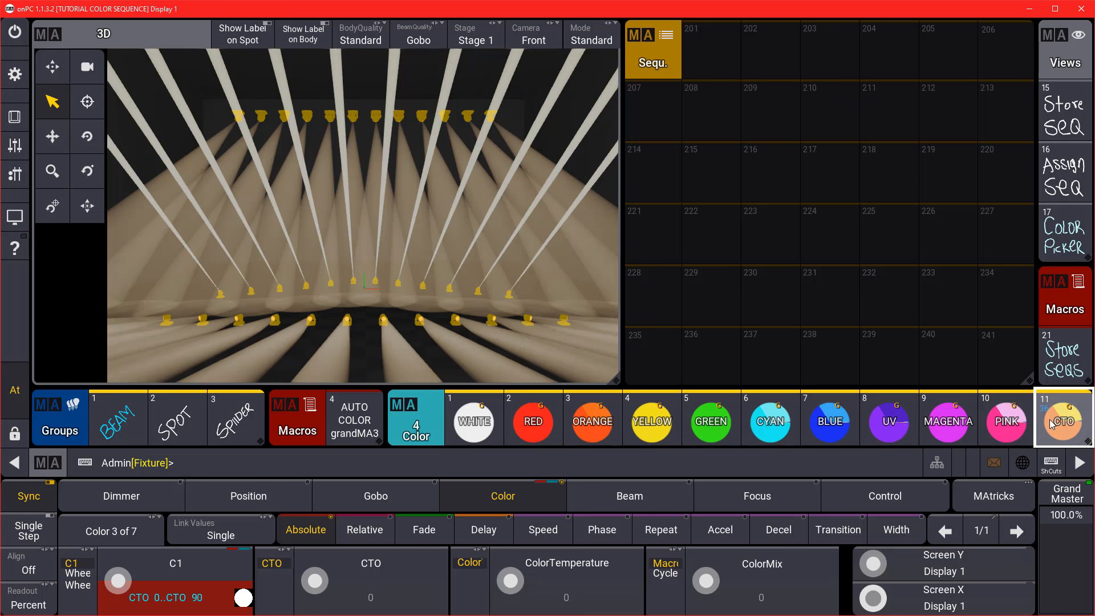
left_click(199, 465)
key("Escape")
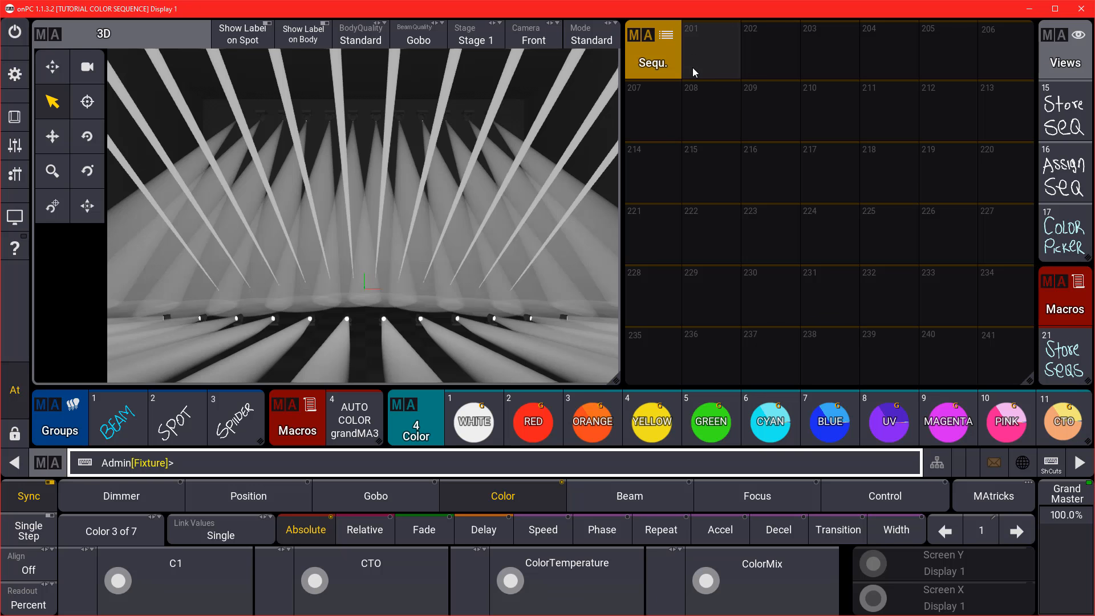
Run the Store Seqs macro to build sequences 201–238 and show the COLOR PICKER view.
left_click(1055, 348)
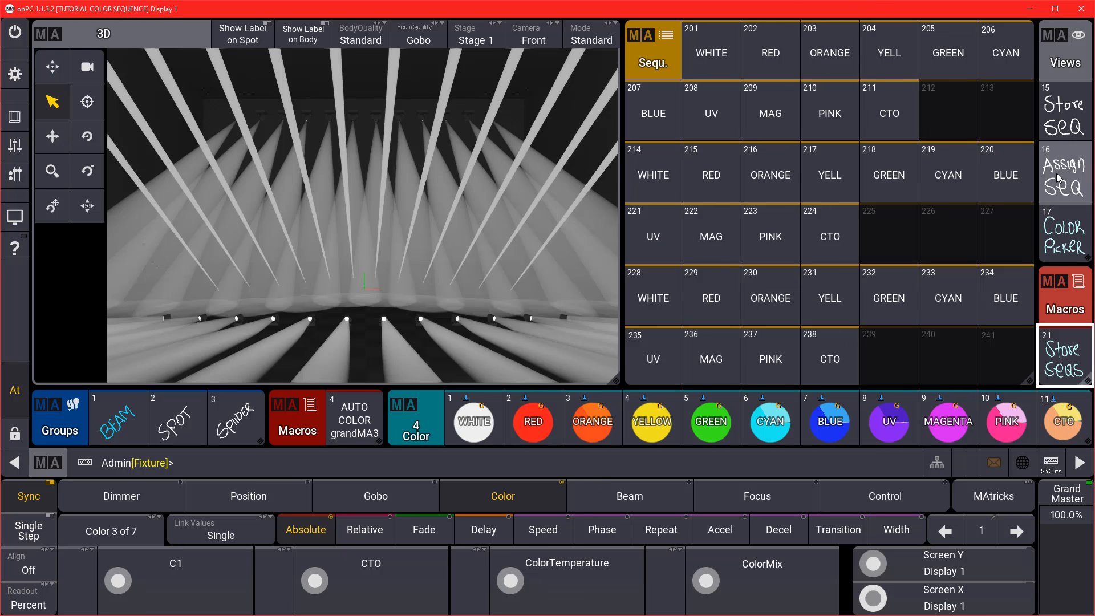
left_click(1076, 187)
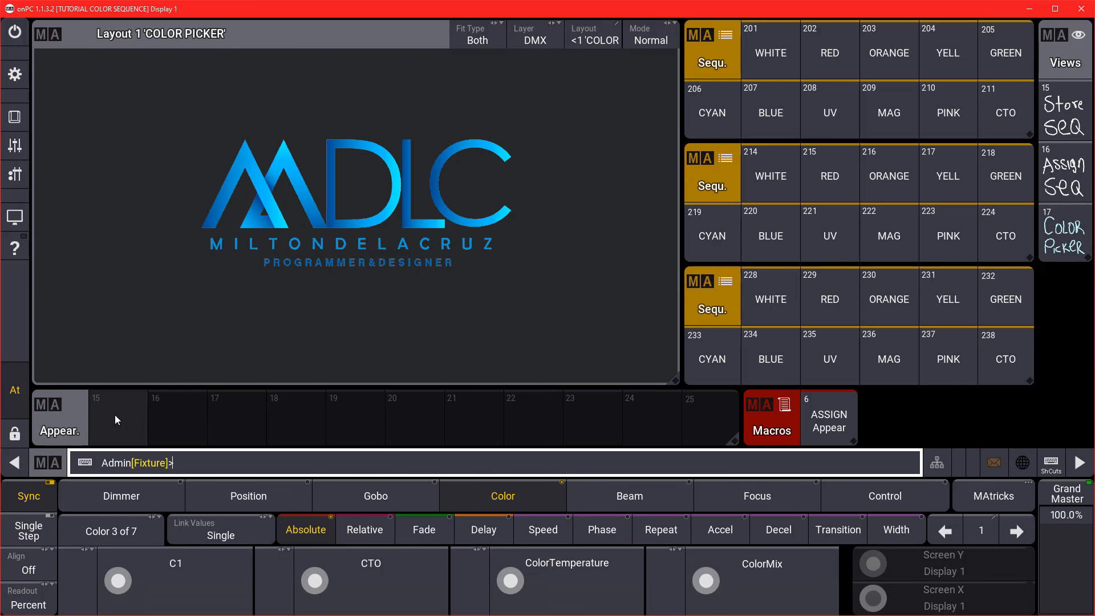
left_click_drag(673, 381, 673, 260)
left_click(38, 269)
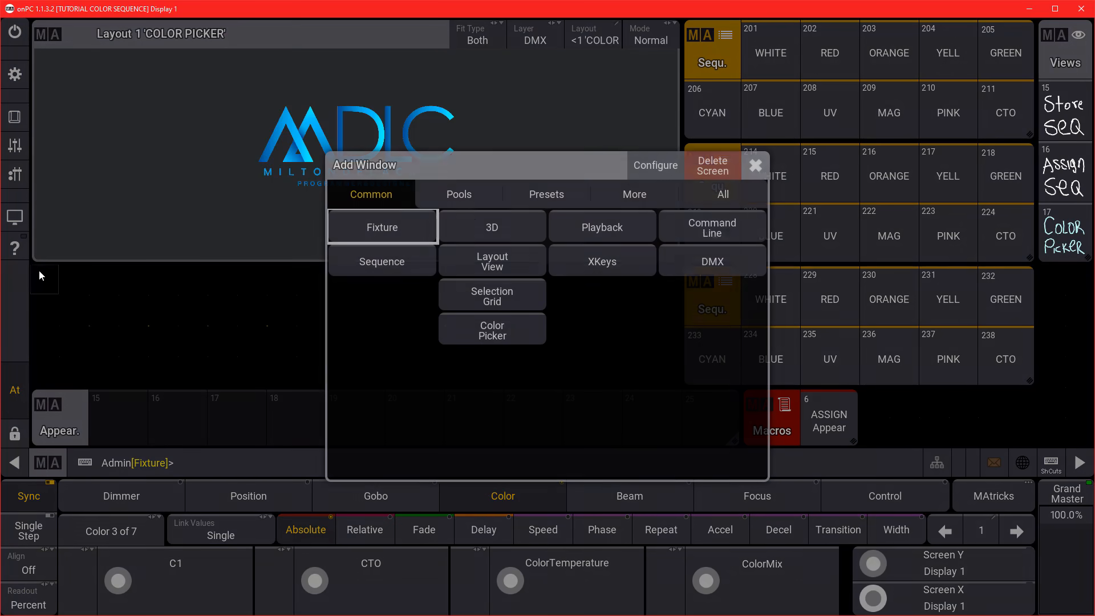
left_click(484, 198)
left_click(712, 293)
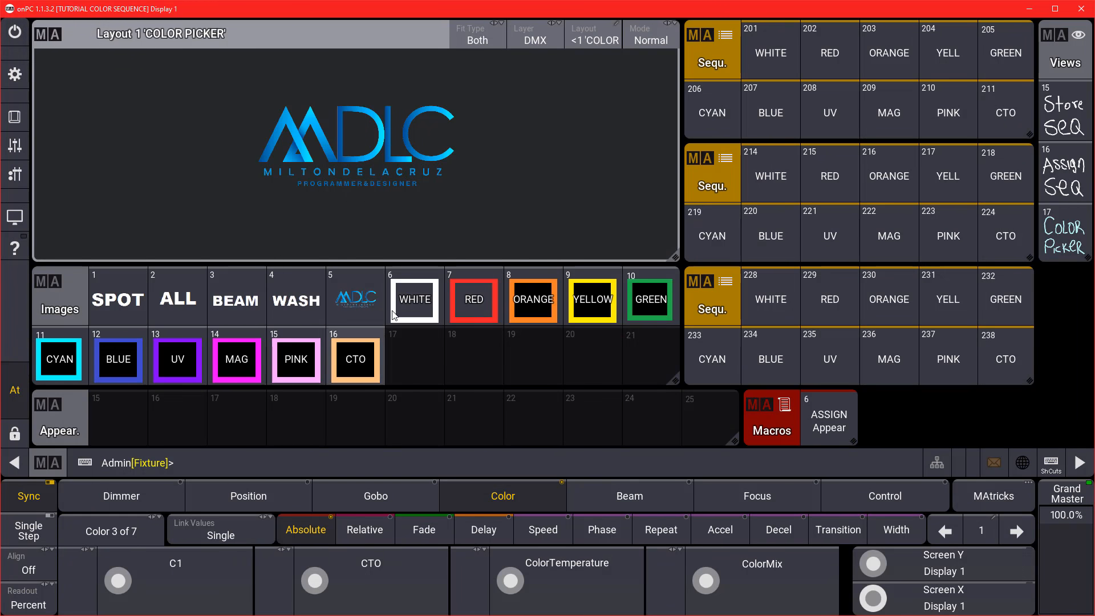
left_click(1064, 173)
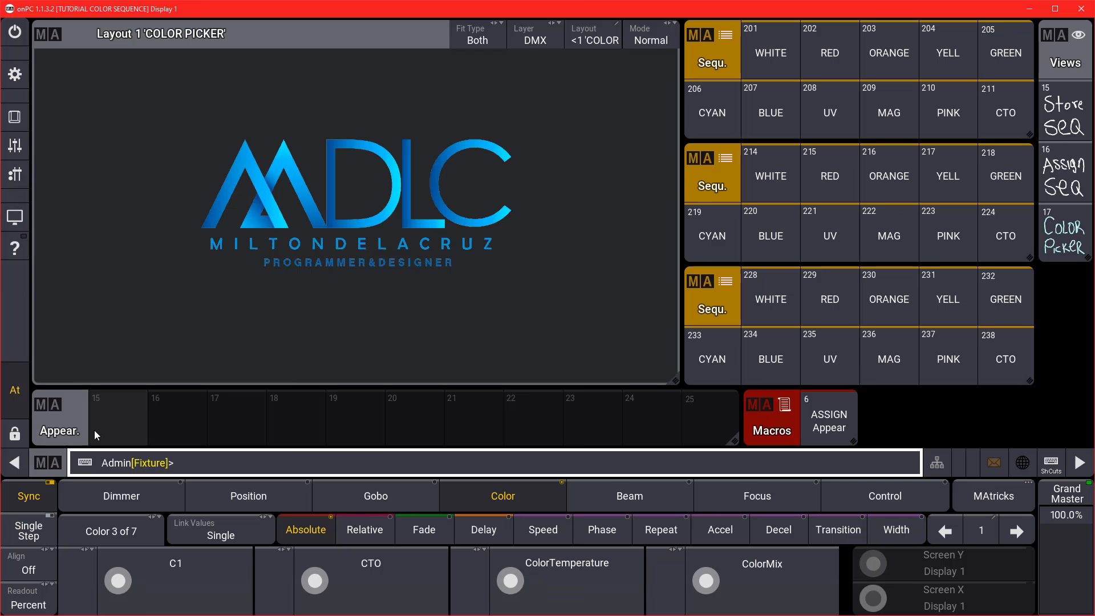
Give Appearance 15 the WHITE image in Stretch mode with adjusted background opacity.
left_click(114, 407)
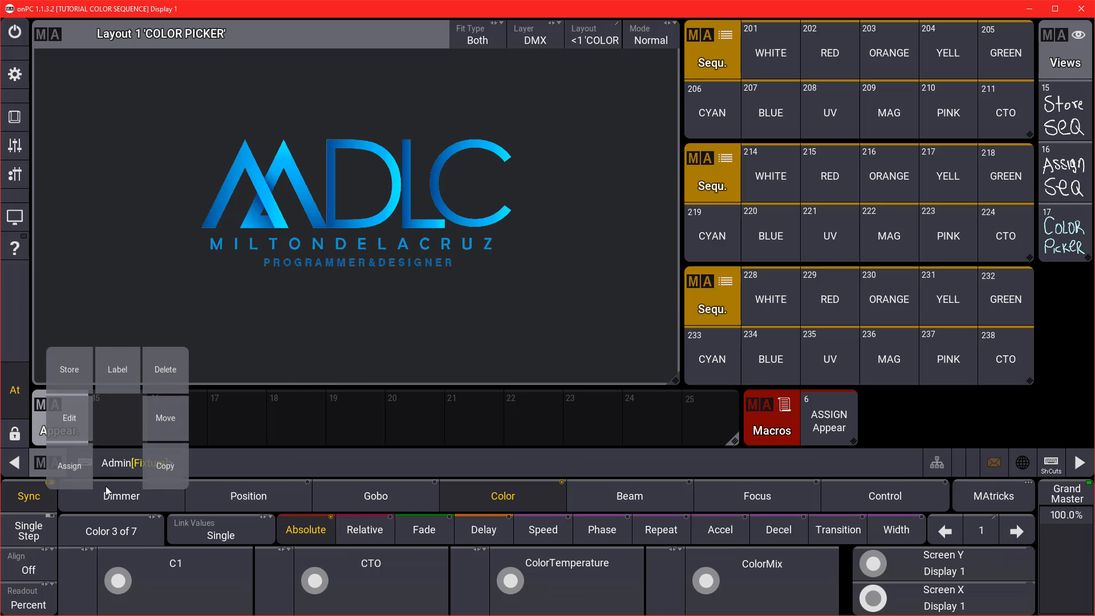
left_click(115, 407)
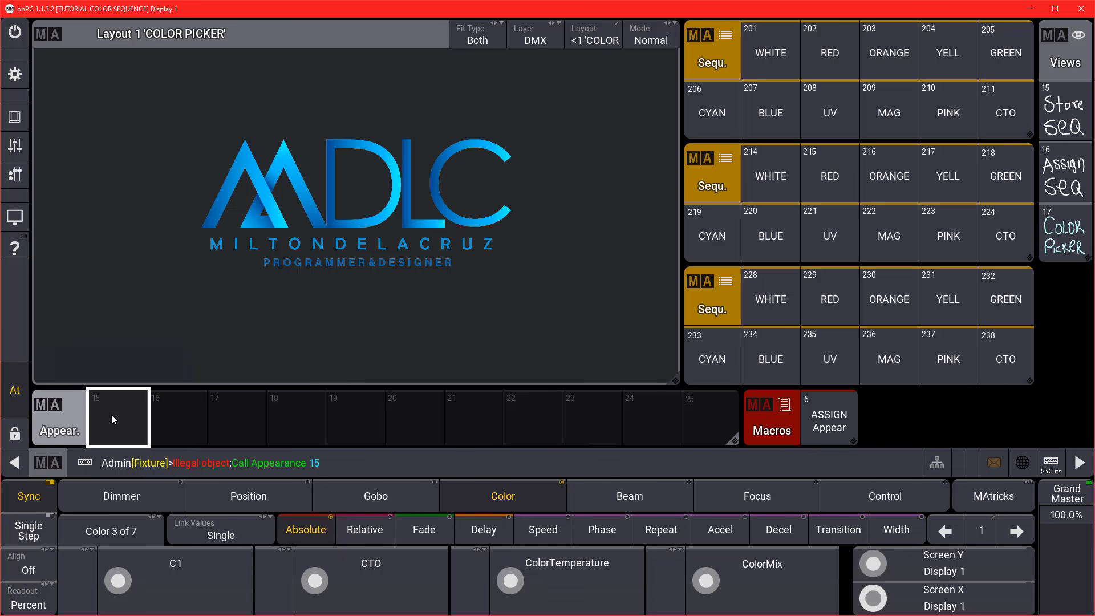
left_click(119, 444)
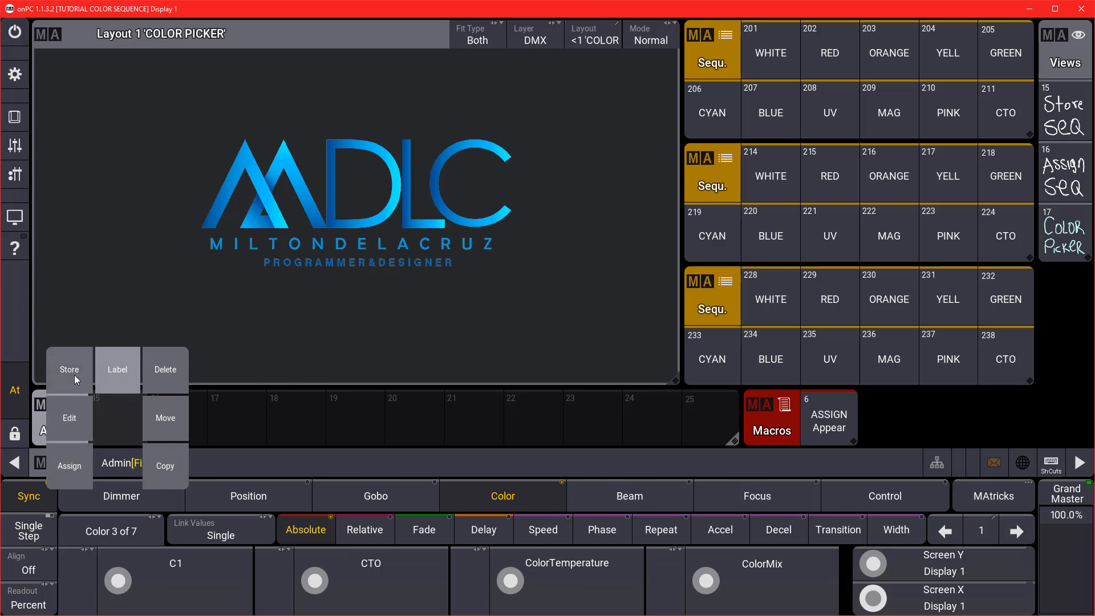
left_click(73, 418)
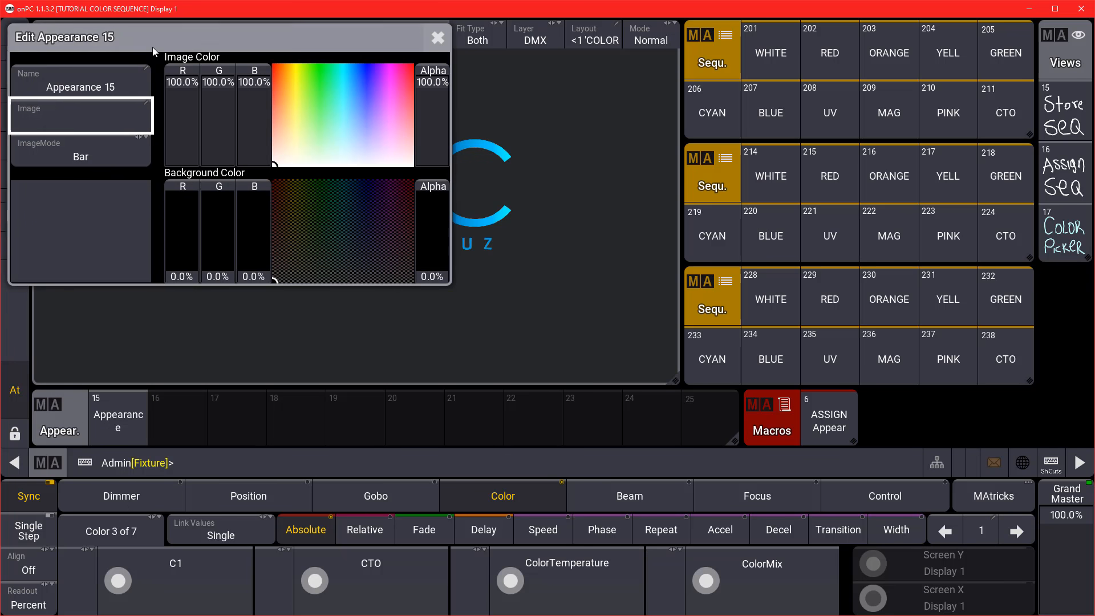
left_click_drag(152, 47, 249, 108)
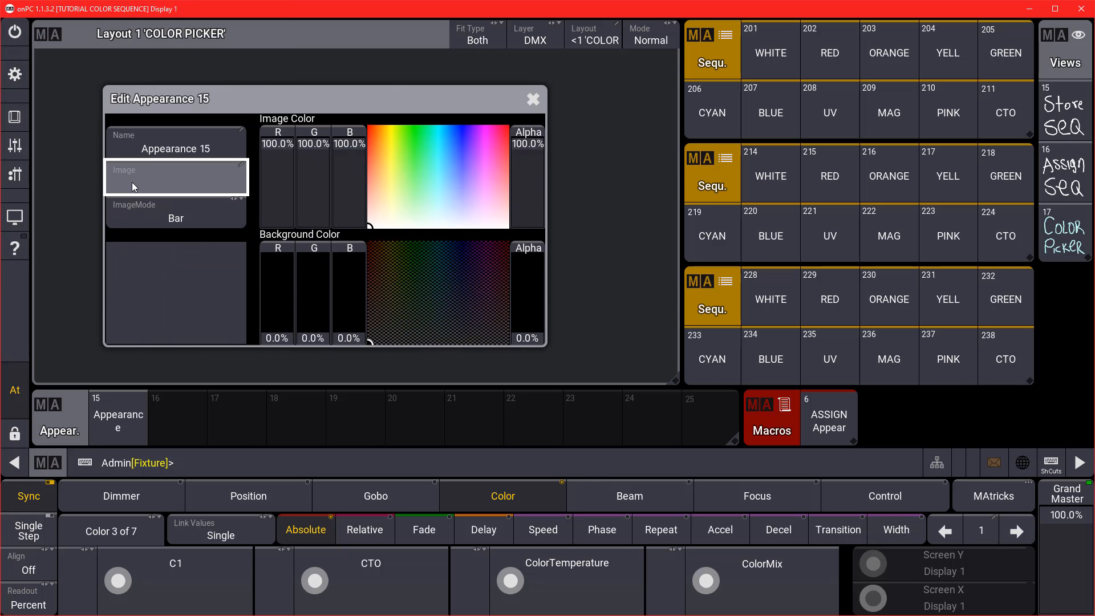
left_click(163, 177)
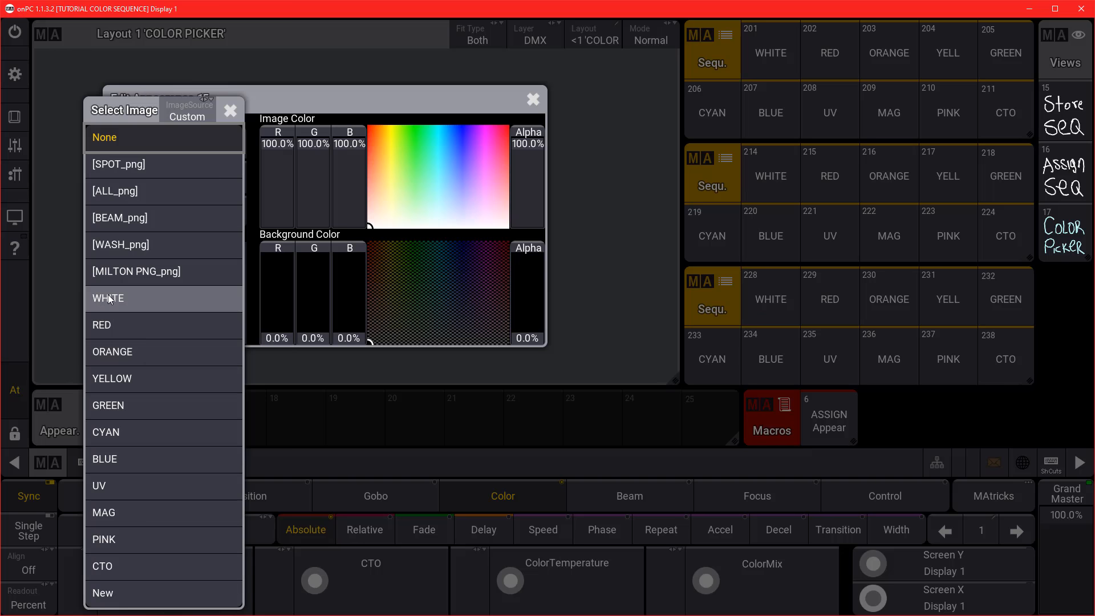
left_click(137, 298)
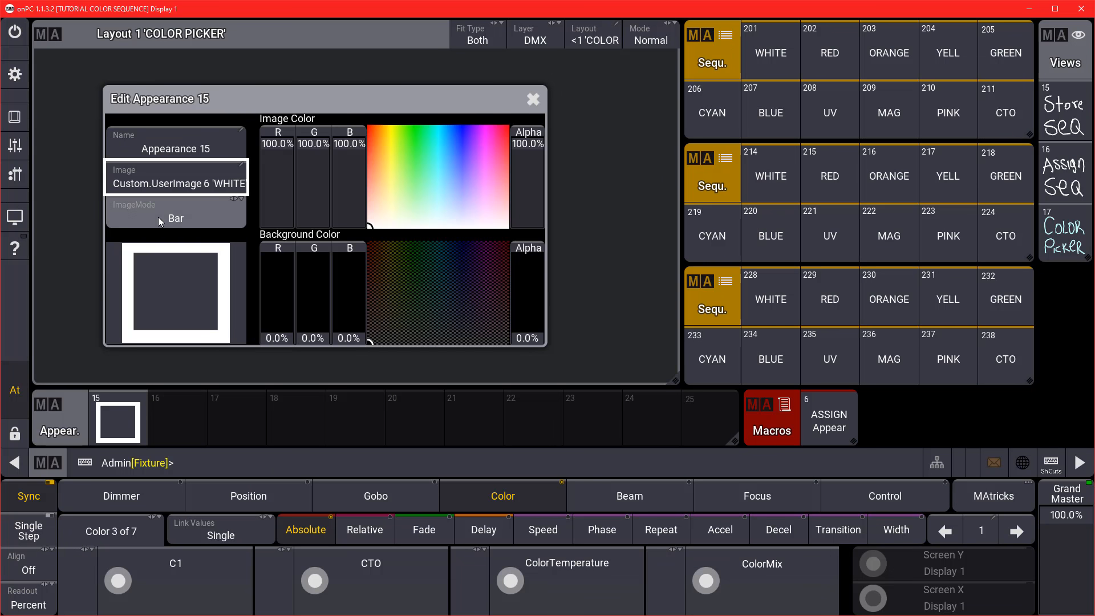
left_click(210, 214)
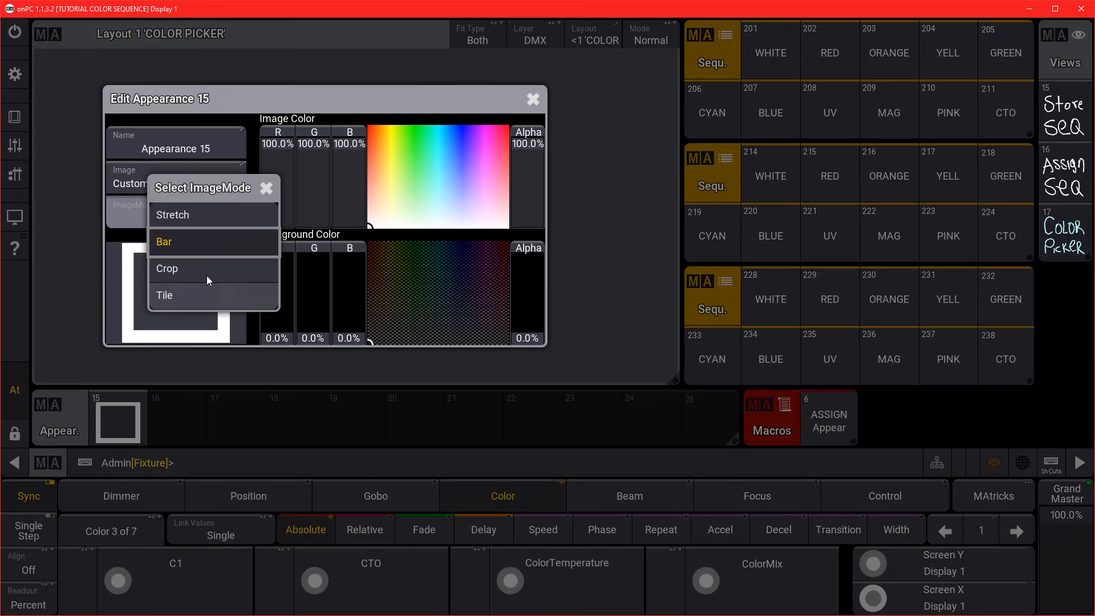
left_click(187, 216)
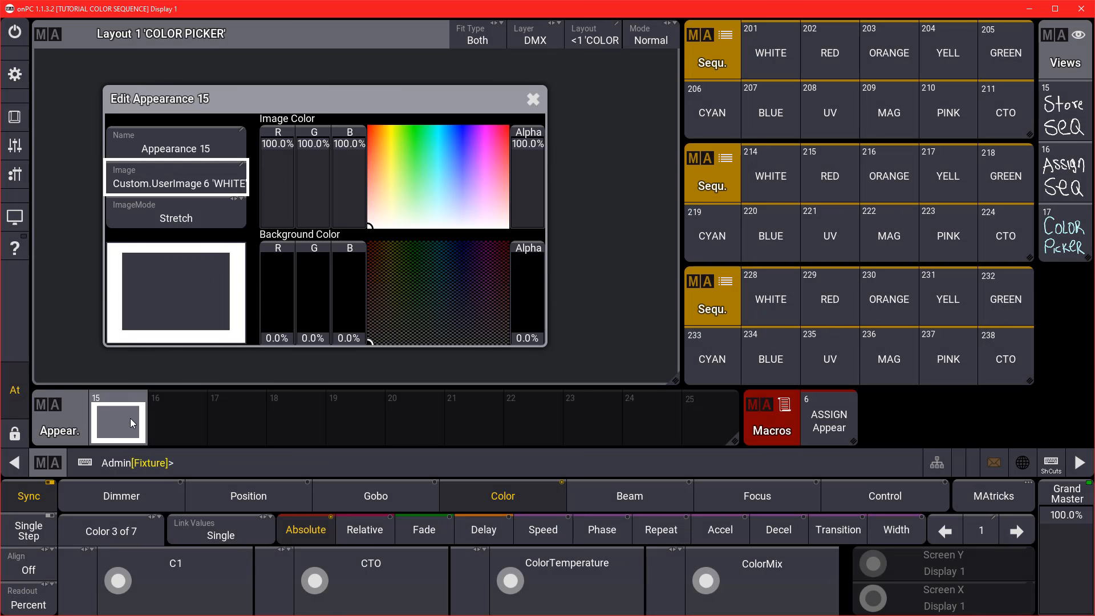
left_click_drag(528, 305, 528, 216)
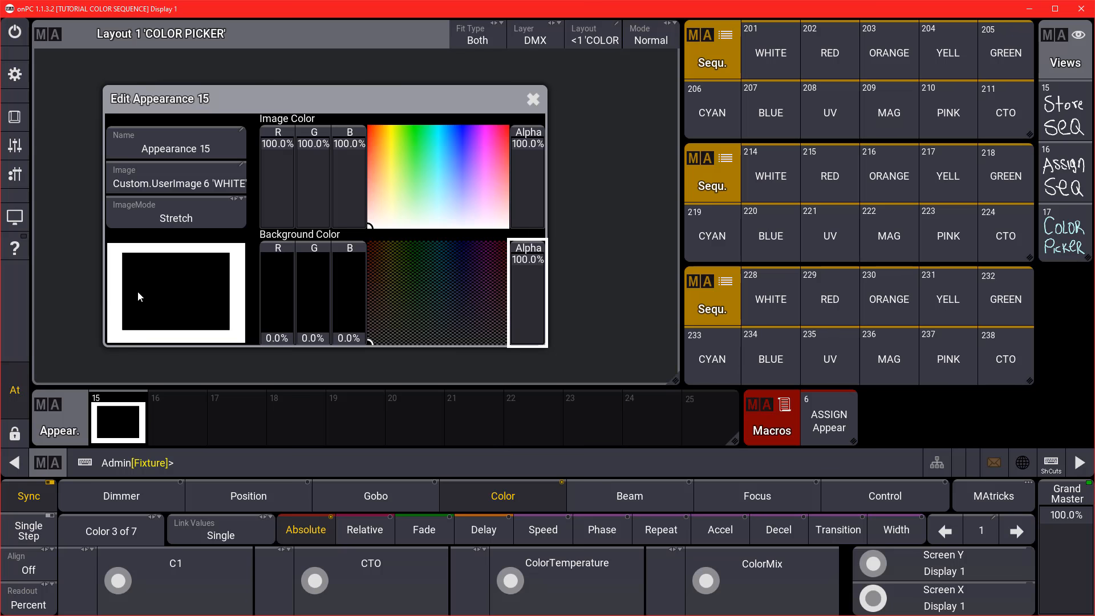
left_click(531, 98)
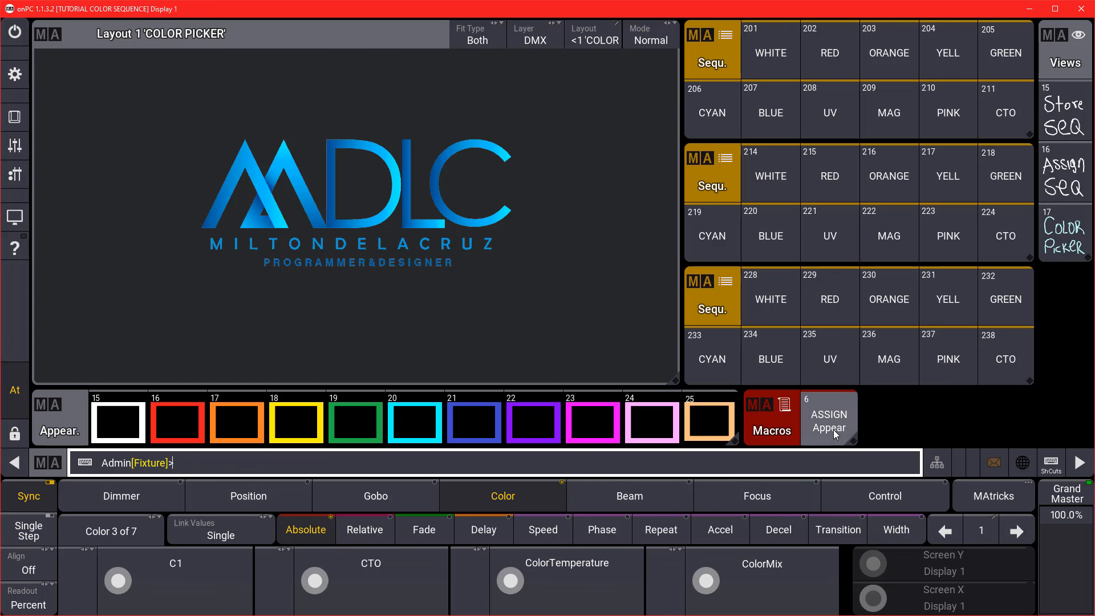
Label appearance 15 'WHITE' and run the ASSIGN Appear macro on the sequence buttons.
left_click(816, 431)
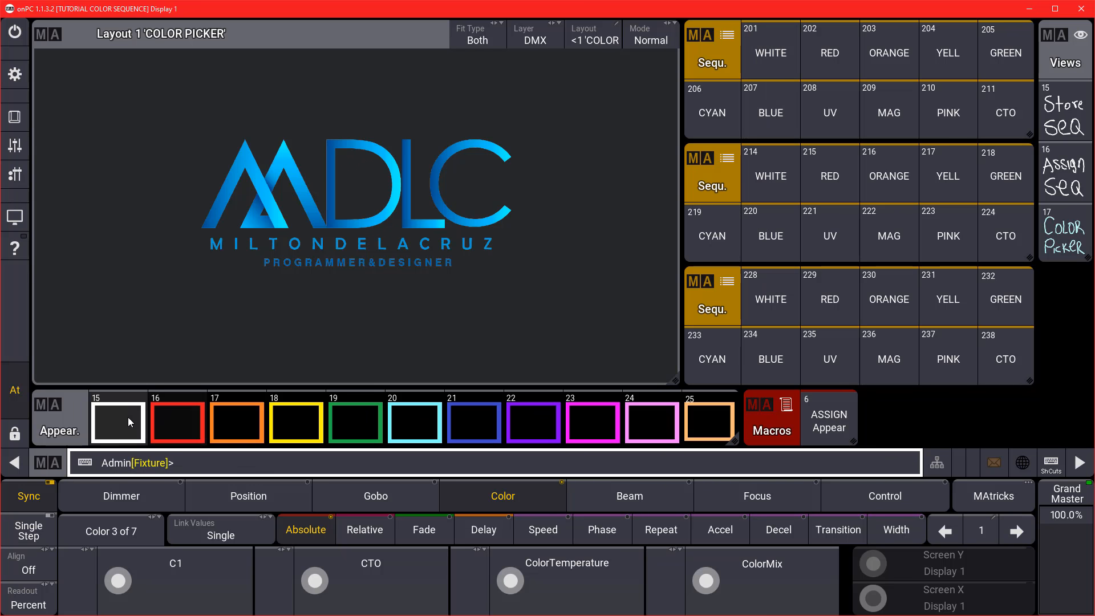
left_click_drag(128, 416, 105, 465)
left_click(118, 371)
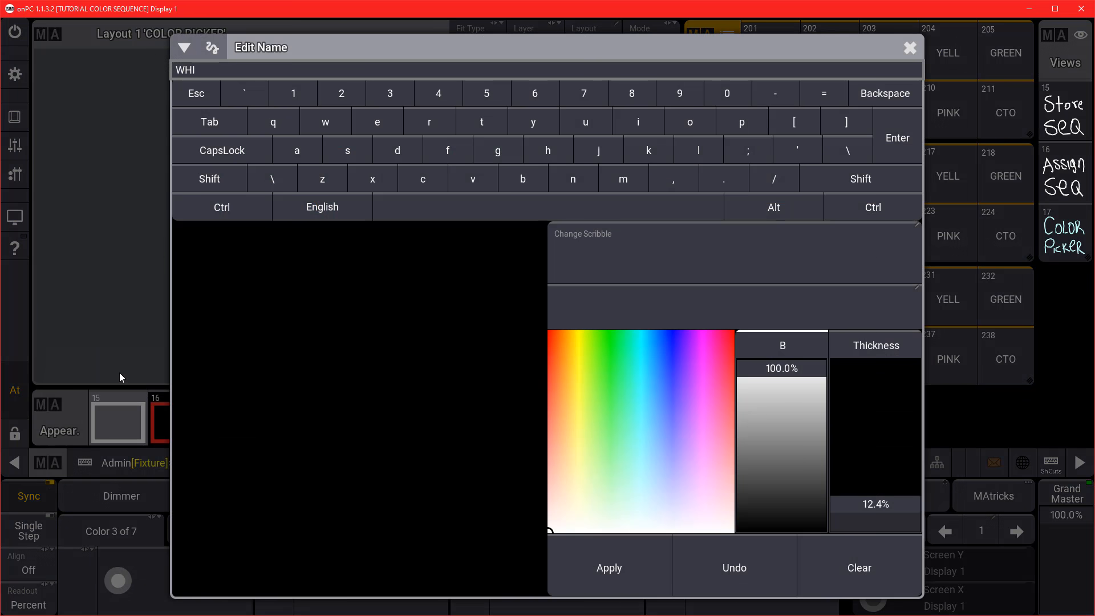
type("WHITE")
key("Return")
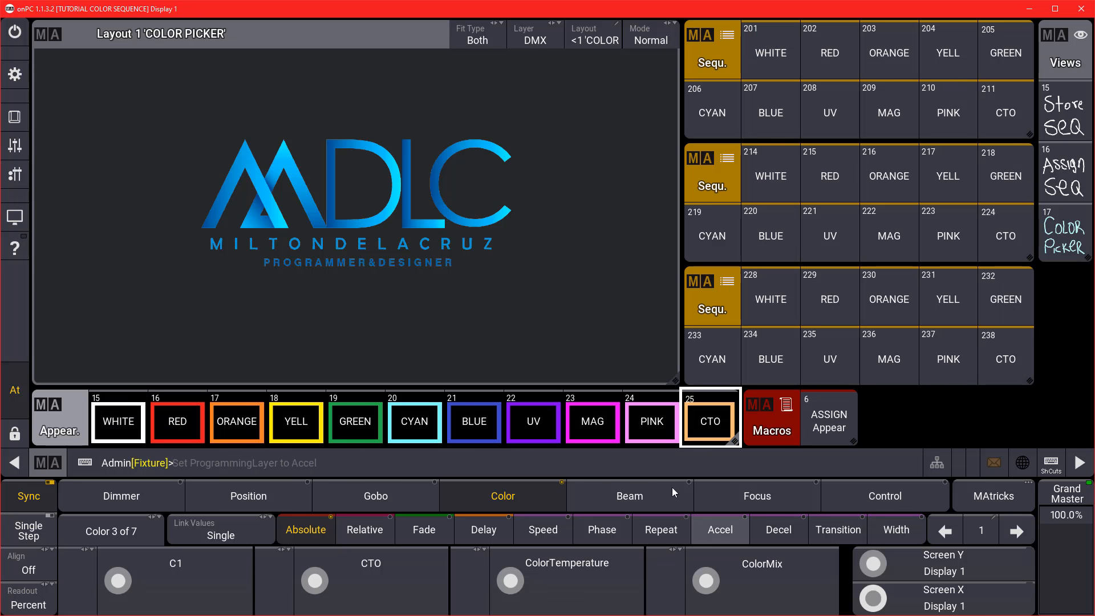
left_click(822, 428)
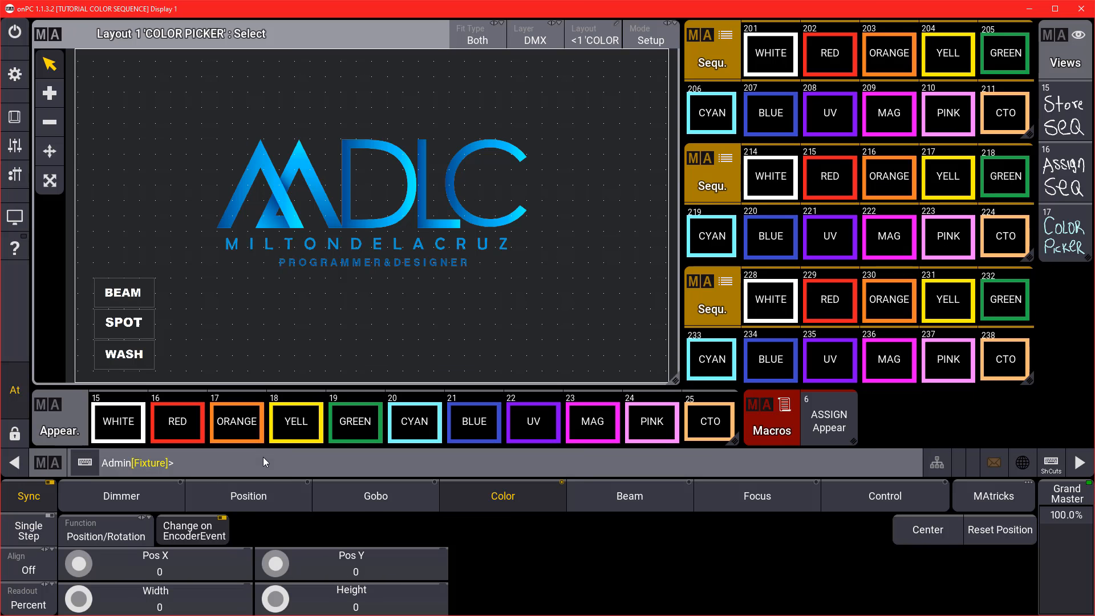
Begin the command 'ASSIGN SEQ' on the command line.
left_click(264, 461)
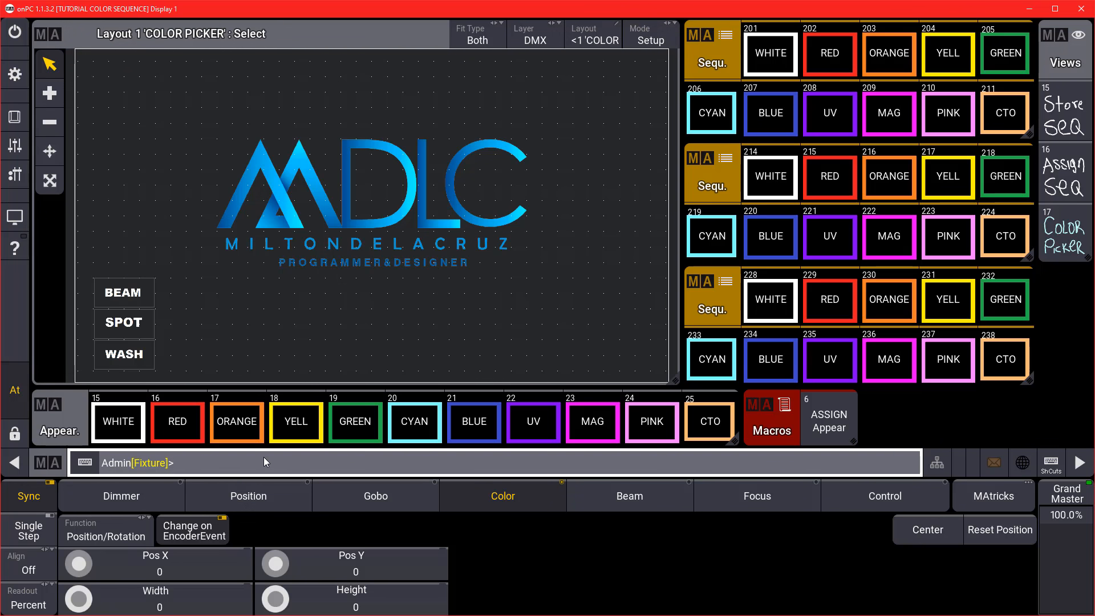
type("ASSIGN SEQ 201 T 211")
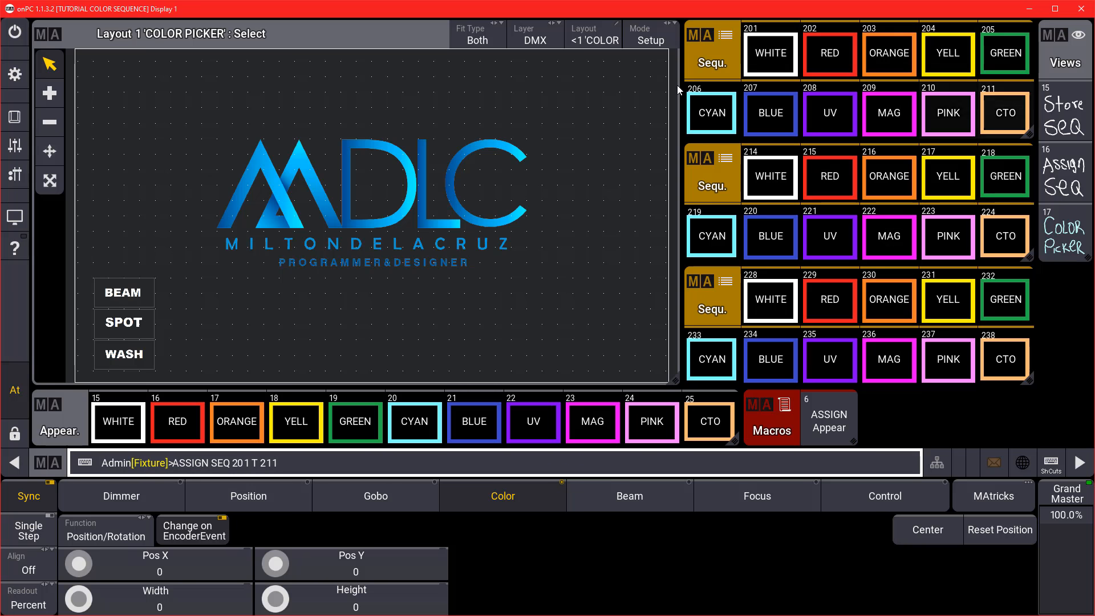
Place sequences 201–211 beside BEAM and size the buttons to width 200, height 150.
left_click(175, 295)
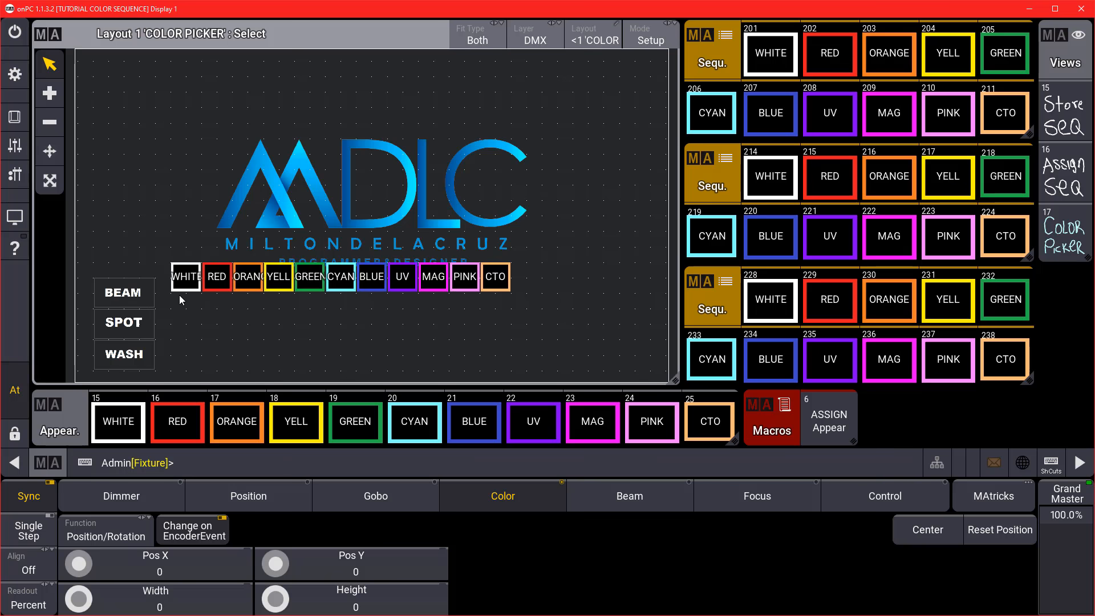
left_click(49, 151)
mouse_move(500, 285)
left_mouse_down()
mouse_move(498, 304)
mouse_move(486, 300)
left_mouse_up()
left_click(182, 600)
type("200")
key("Return")
left_click(352, 605)
type("1000")
key("Return")
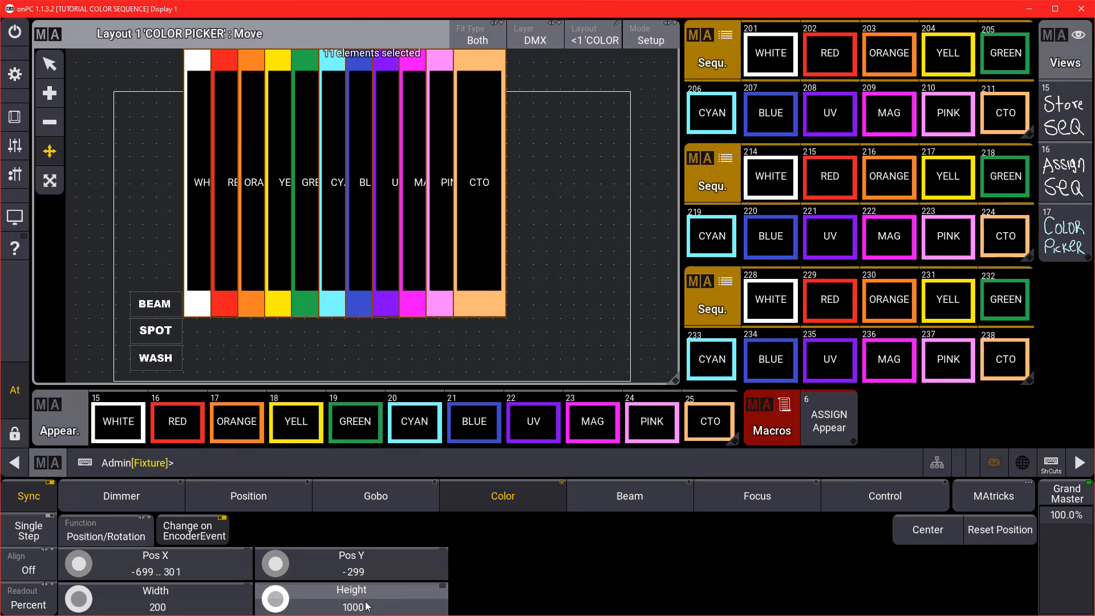
left_click(352, 606)
type("150")
key("Return")
Spread the eleven BEAM colour buttons into a row, uncovering GREEN.
left_click(118, 175)
left_click_drag(485, 283, 592, 285)
left_click_drag(467, 290, 543, 292)
left_click_drag(441, 293, 476, 293)
left_click_drag(601, 288, 646, 288)
left_click_drag(535, 289, 580, 288)
left_click_drag(474, 289, 521, 288)
left_click_drag(395, 287, 457, 286)
left_click_drag(354, 288, 384, 288)
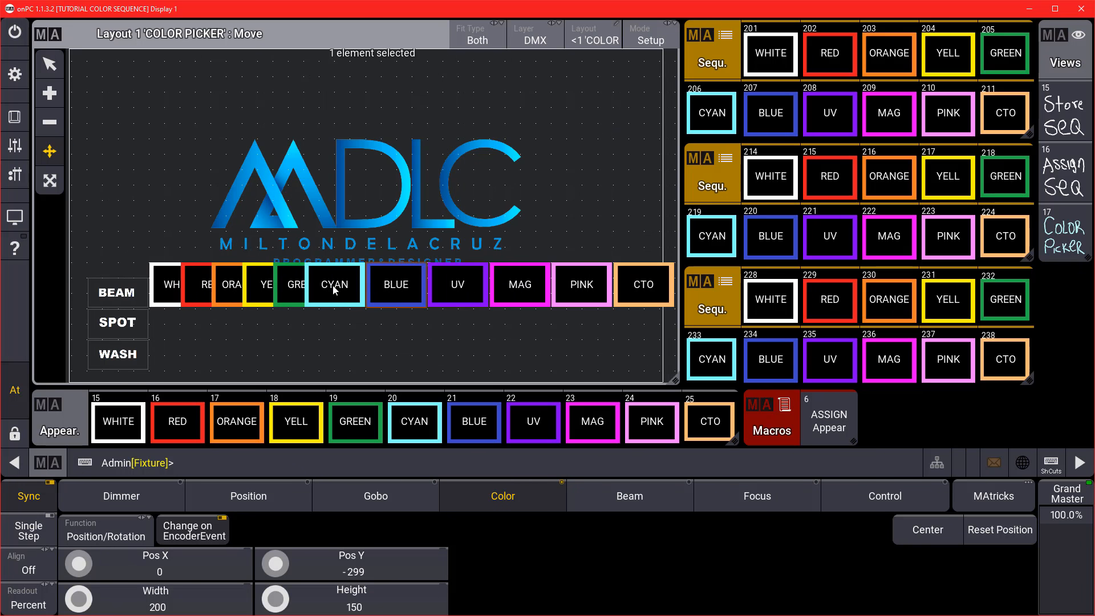
scroll(599, 239, "down", 1)
left_click_drag(599, 288, 627, 288)
left_click_drag(542, 288, 571, 288)
left_click_drag(486, 288, 514, 288)
left_click_drag(429, 288, 458, 288)
left_click_drag(373, 288, 402, 288)
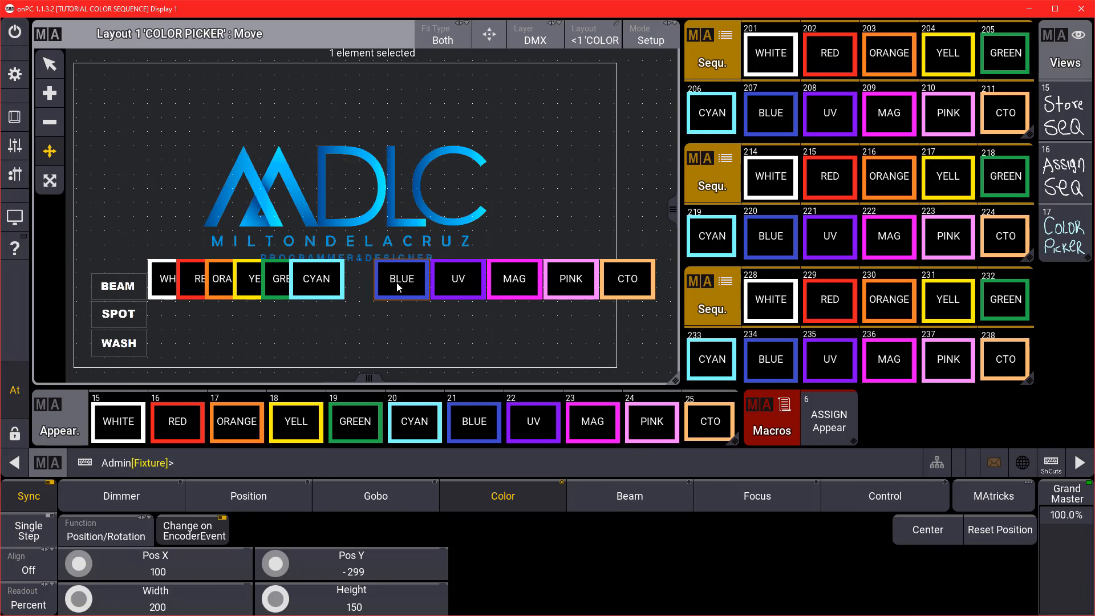
left_click_drag(317, 285, 345, 285)
Set the BEAM-row buttons to width 150 and space them evenly along the row.
left_click_drag(154, 308, 613, 246)
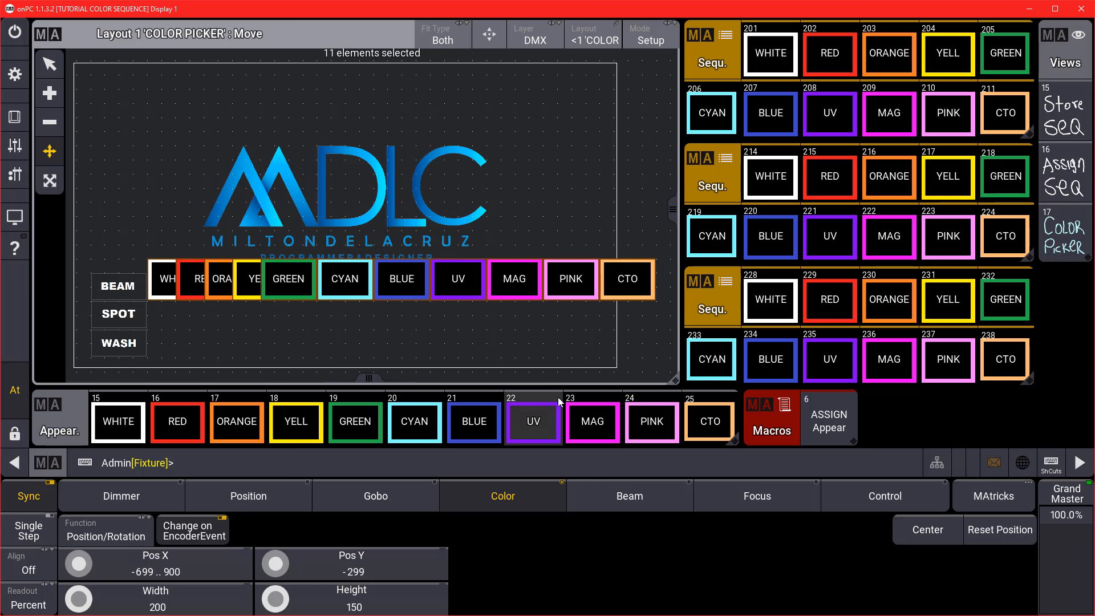
left_click(172, 602)
type("150")
key("Return")
mouse_move(155, 285)
left_mouse_down()
mouse_move(155, 298)
mouse_move(155, 285)
left_mouse_up()
left_click_drag(570, 286, 584, 286)
left_click_drag(513, 287, 541, 287)
left_click_drag(456, 287, 499, 287)
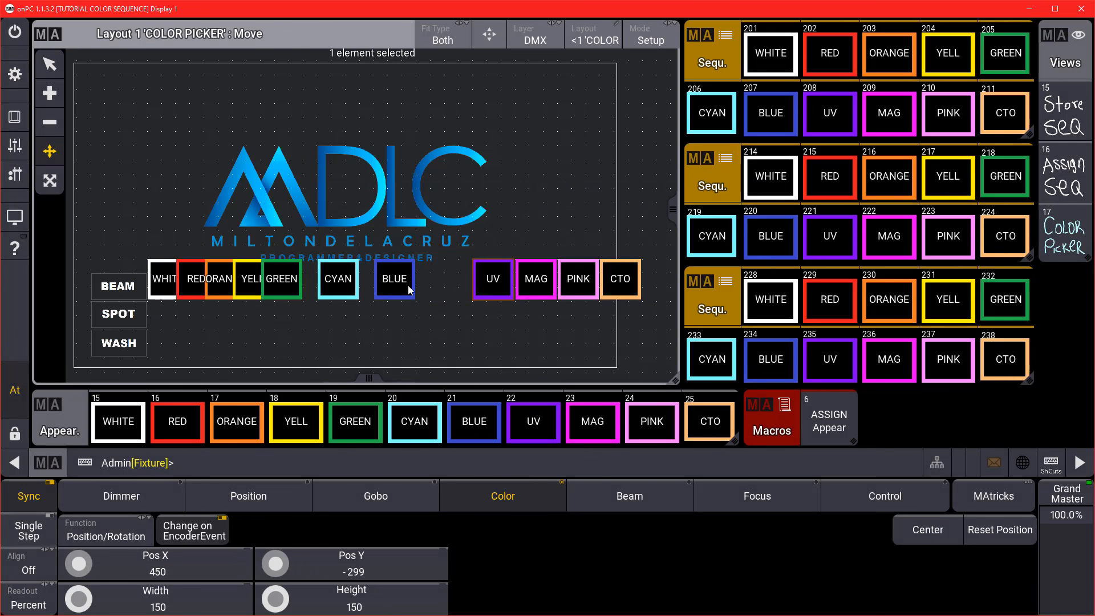
left_click_drag(408, 286, 450, 287)
left_click_drag(342, 285, 384, 286)
left_click_drag(285, 284, 327, 284)
left_click_drag(250, 278, 337, 287)
left_click_drag(436, 286, 422, 287)
left_click_drag(492, 287, 463, 286)
left_click_drag(535, 287, 506, 287)
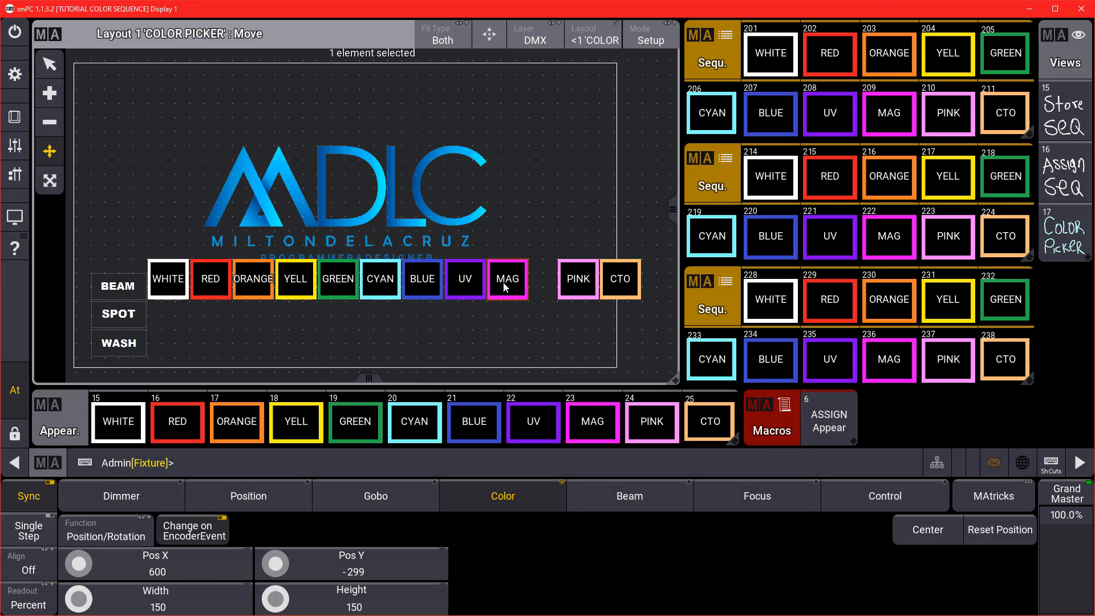
left_click_drag(578, 287, 548, 286)
left_click_drag(620, 287, 590, 287)
Undo a single-button height change with 'oops', then set the whole BEAM row to height 100.
left_click(353, 606)
type("100")
key("Return")
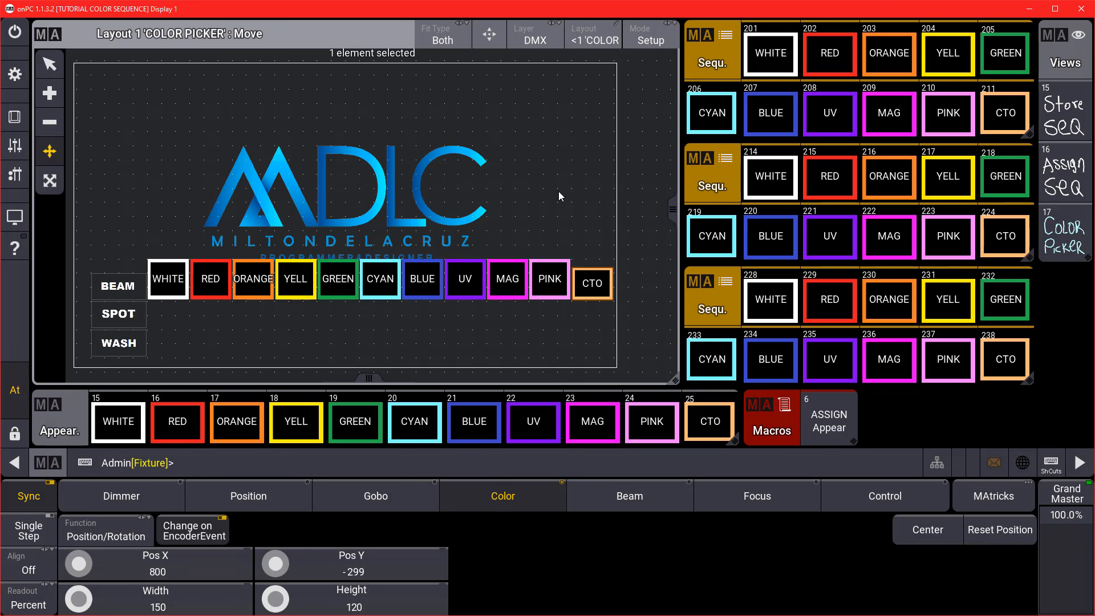
left_click(498, 466)
type("oops")
key("Return")
left_click_drag(146, 253, 621, 326)
left_click(353, 606)
type("100")
key("Return")
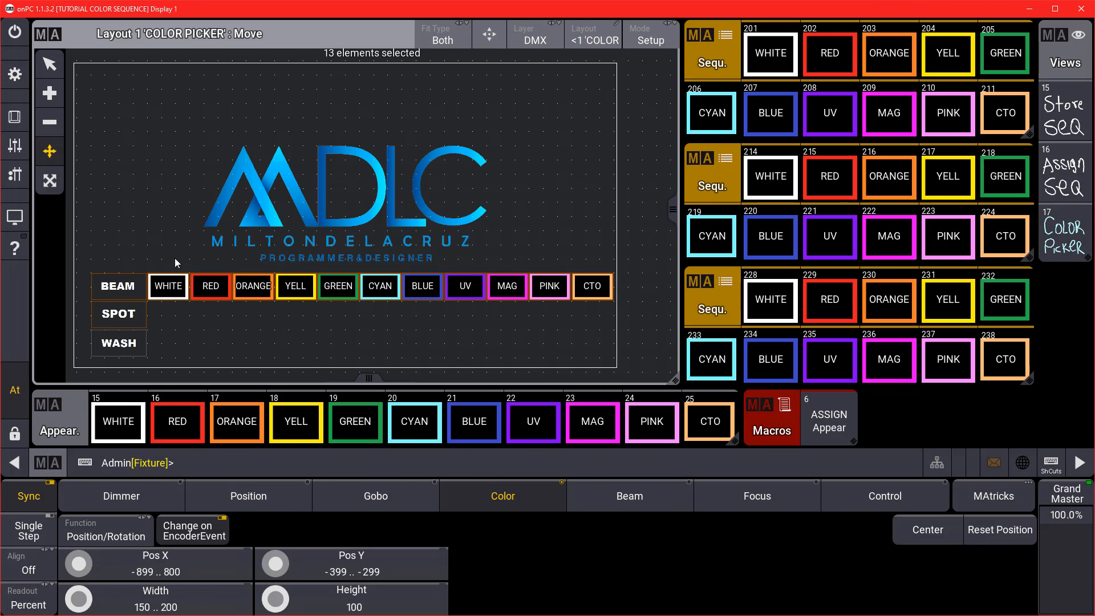
Assign sequences 214–224 to the layout and line them up under BEAM as the SPOT row.
left_click(558, 461)
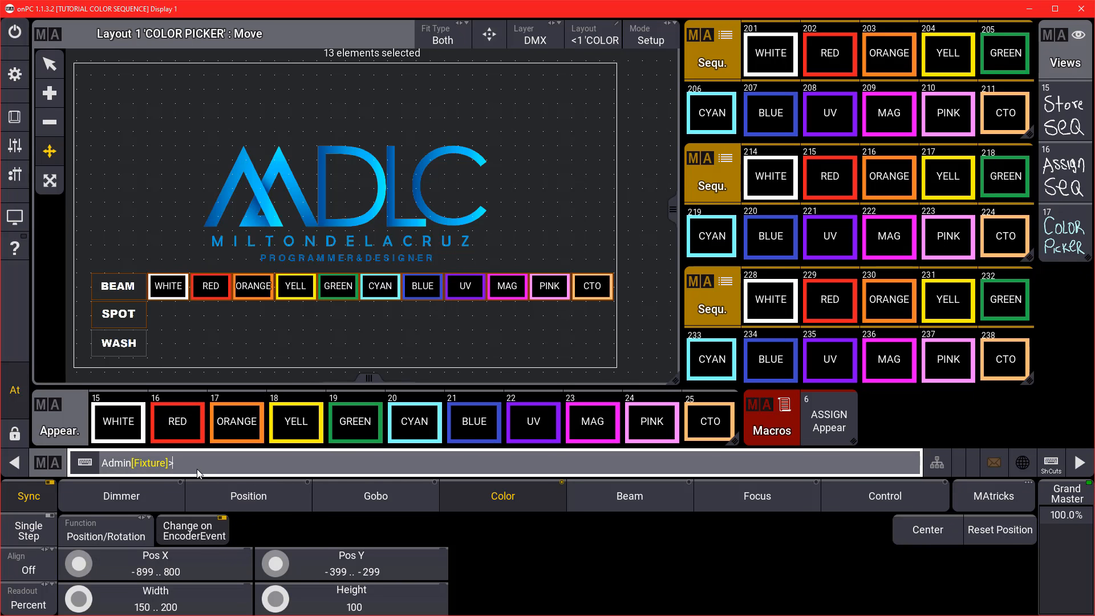
type("ASS")
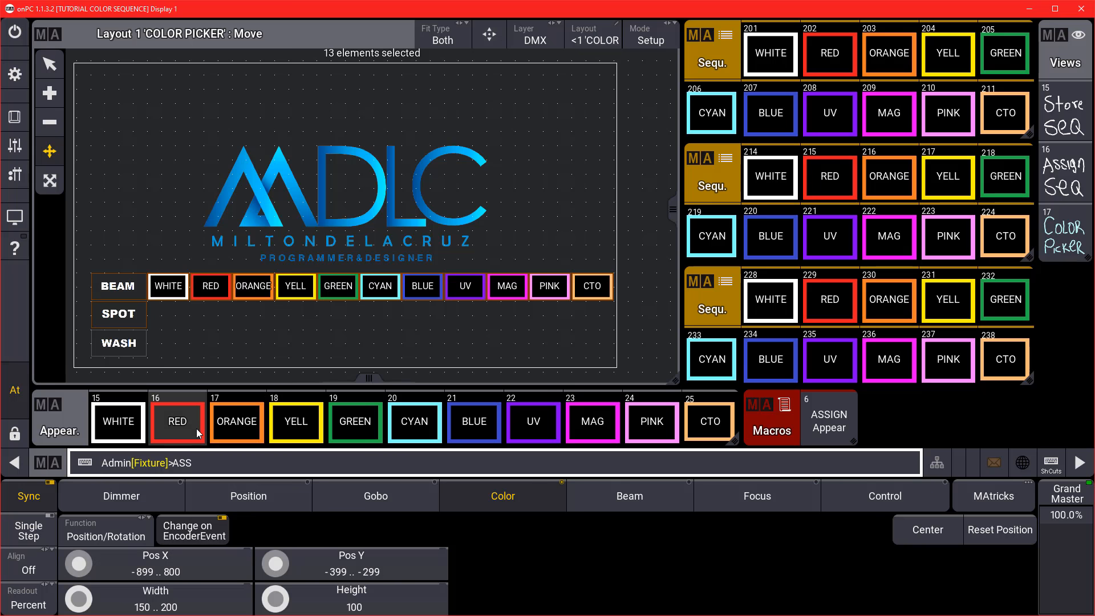
type("IGN SEQ 214 T224")
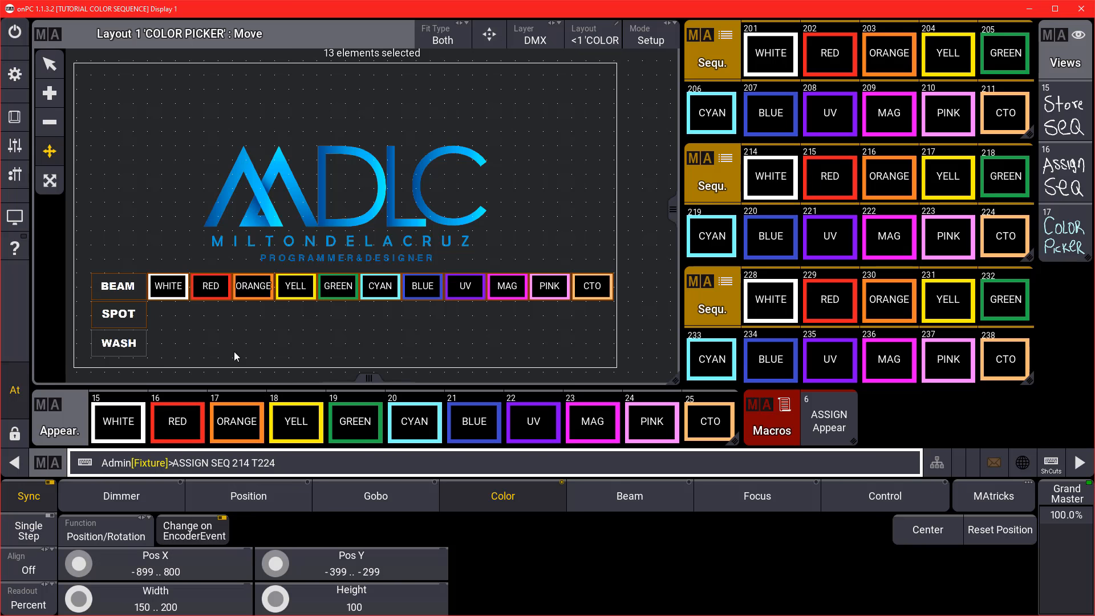
left_click(161, 321)
left_click_drag(460, 310, 543, 322)
left_click_drag(403, 308, 501, 322)
left_click_drag(374, 308, 459, 322)
left_click_drag(346, 308, 416, 323)
left_click_drag(318, 308, 374, 321)
left_click_drag(289, 308, 331, 321)
left_click_drag(261, 308, 289, 322)
mouse_move(232, 307)
left_mouse_down()
mouse_move(257, 321)
mouse_move(246, 321)
left_mouse_up()
left_click_drag(204, 307, 163, 315)
Set the eleven SPOT-row buttons to width 150.
left_click_drag(632, 358, 147, 299)
left_click(184, 609)
type("150")
key("Return")
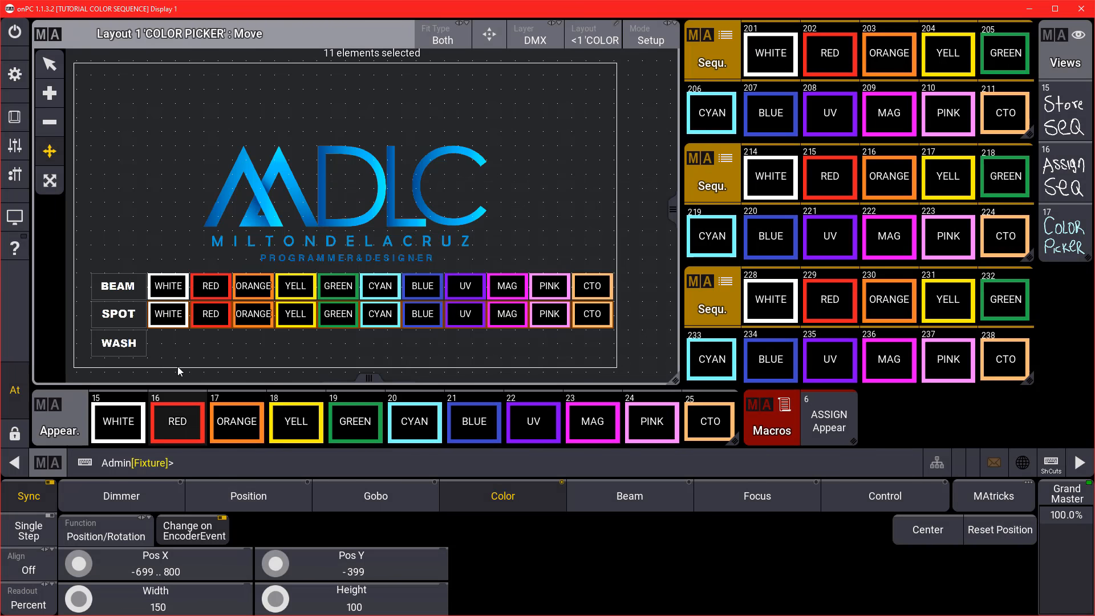
Assign sequences 228–238 as the WASH row at width 150 and return the layout to Normal mode.
left_click(608, 464)
type("ASSIGN SEQ 228 T 238")
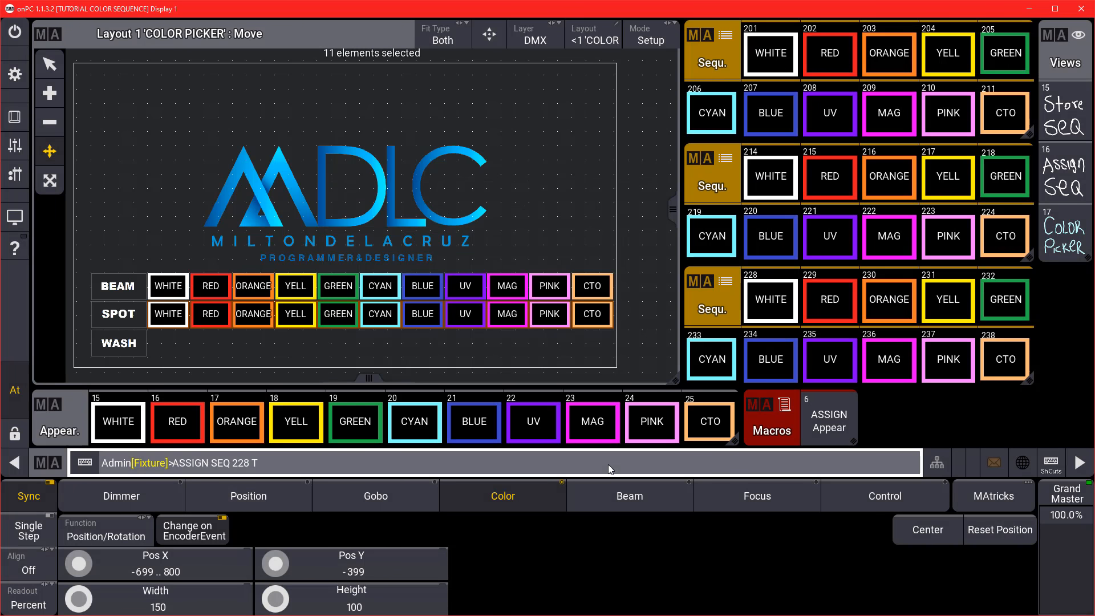
left_click(154, 355)
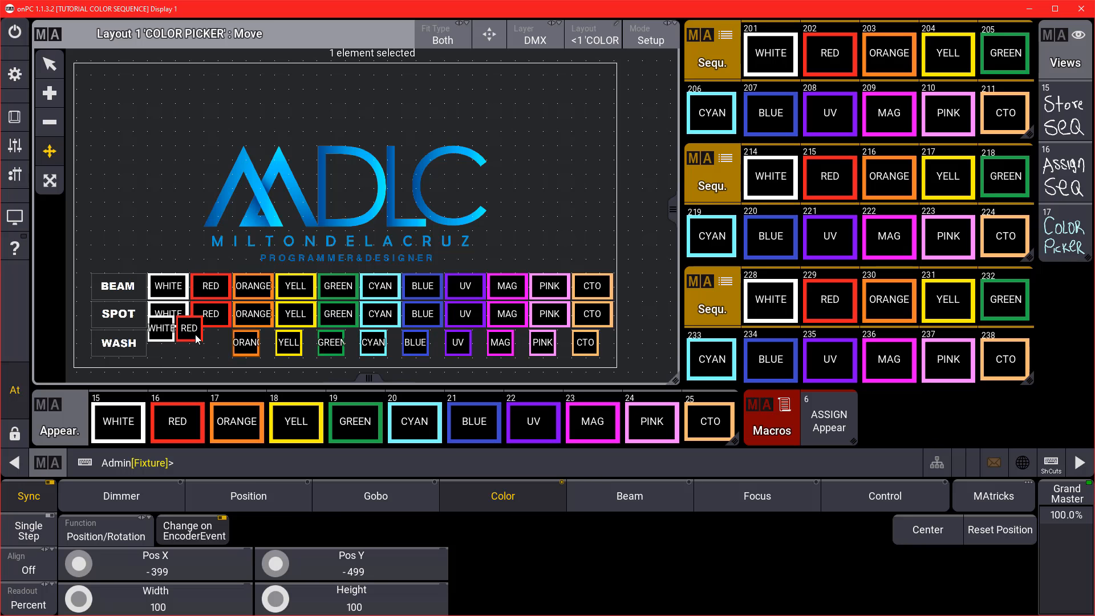
left_click(165, 600)
type("150")
key("Return")
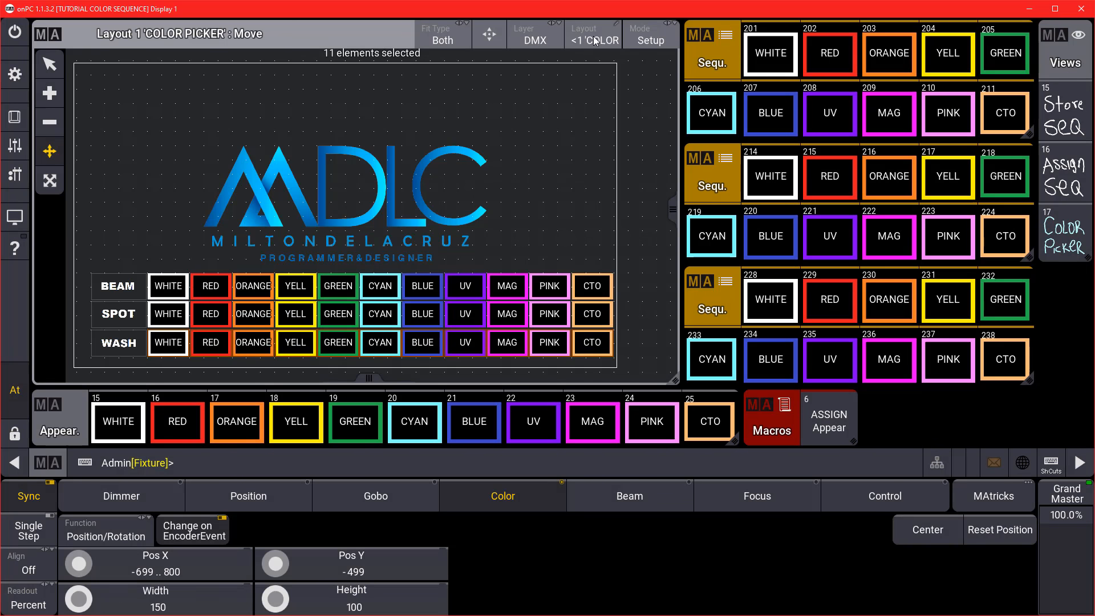
left_click(648, 39)
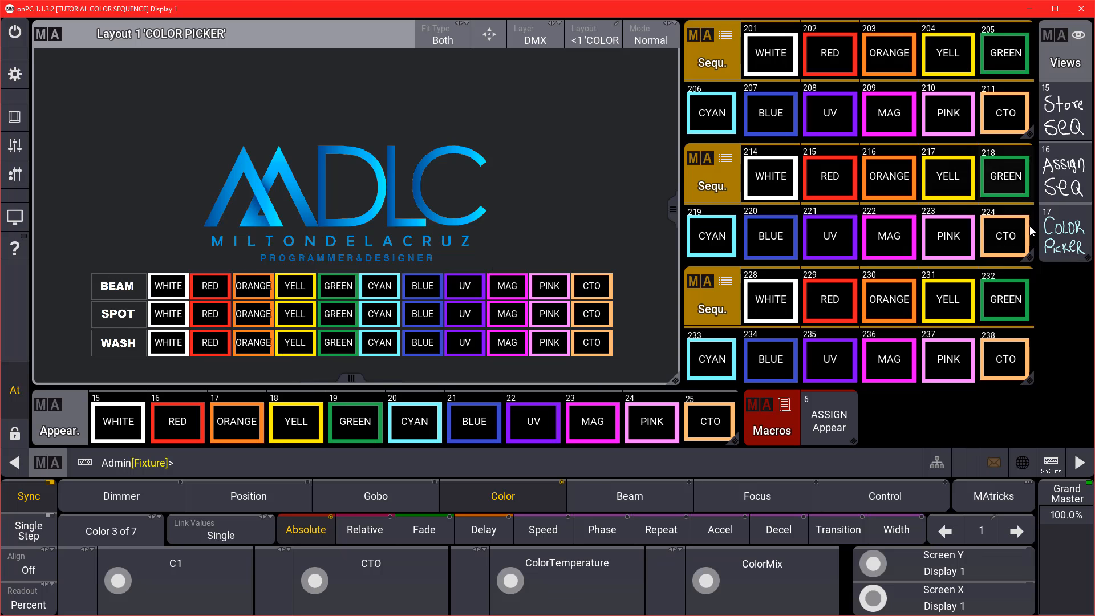
Show the 3D view and run RED on BEAM, ORANGE on SPOT and YELL on WASH.
left_click(1061, 235)
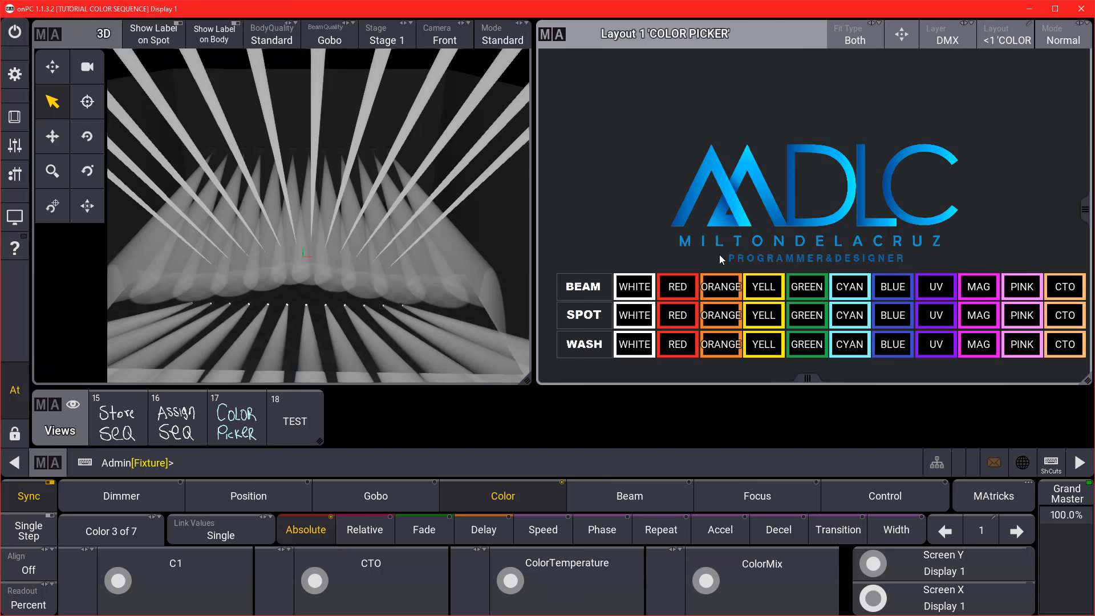
left_click(674, 297)
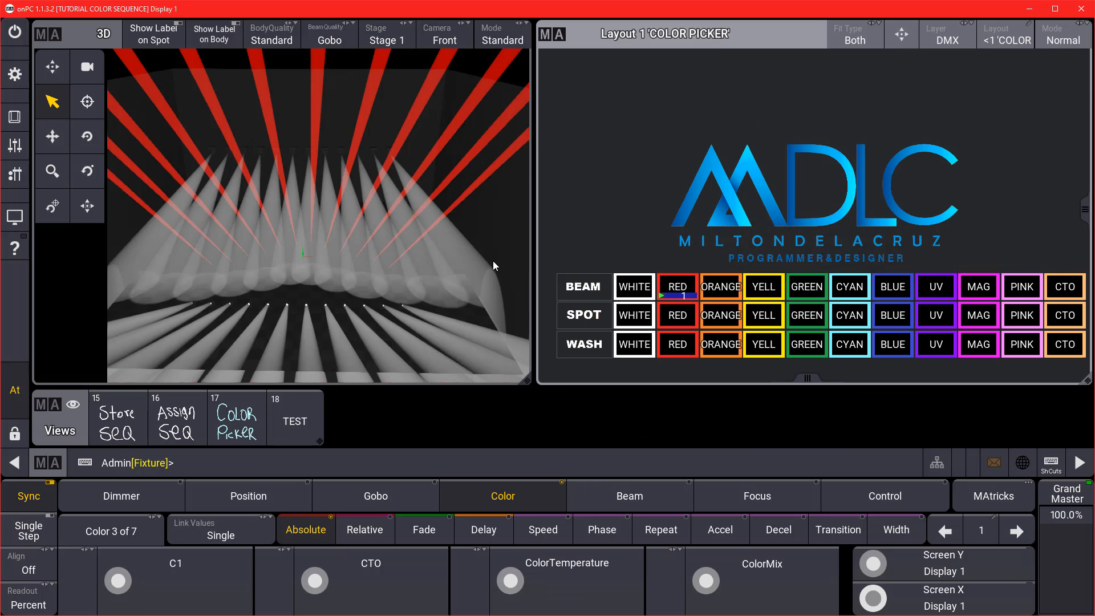
left_click(703, 319)
left_click(765, 346)
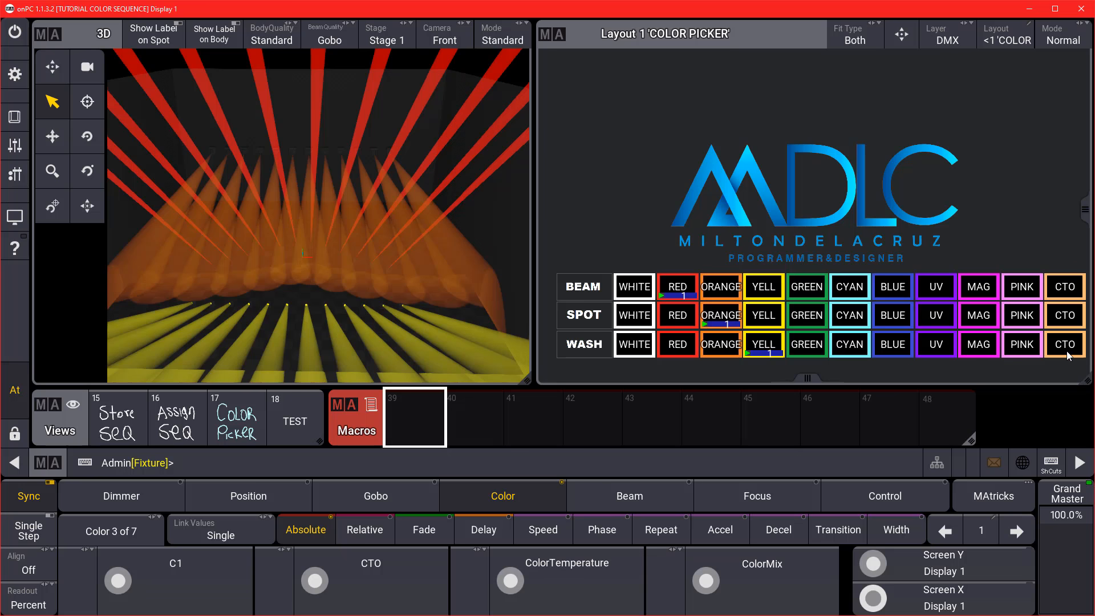
Check the WHITE sequence editor and CTO sequence settings, closing both.
left_click(637, 318)
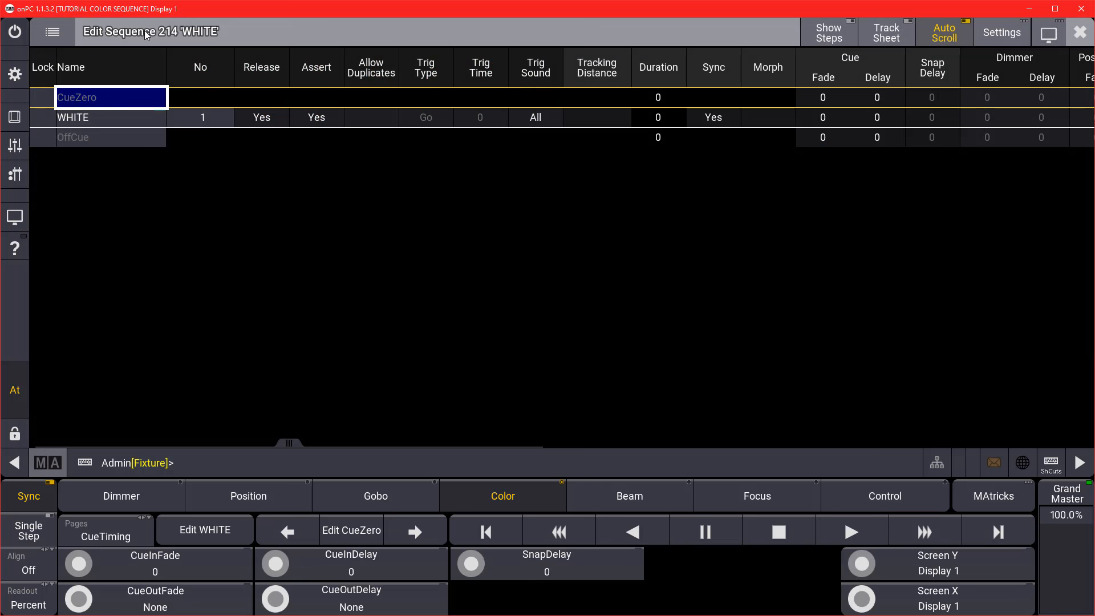
left_click(1080, 31)
left_click(1066, 344)
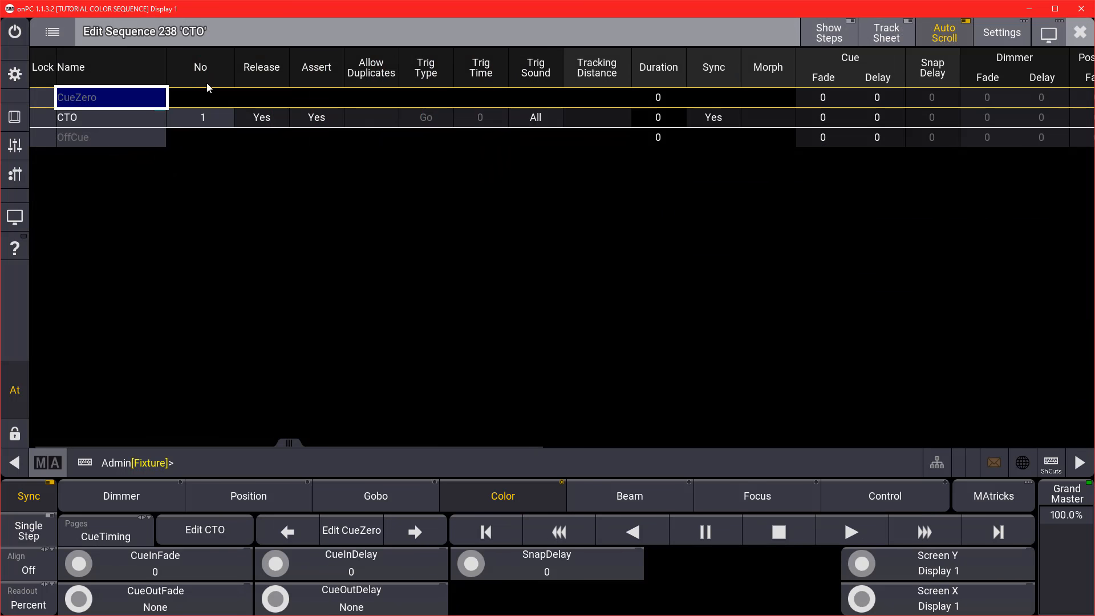
left_click(1081, 34)
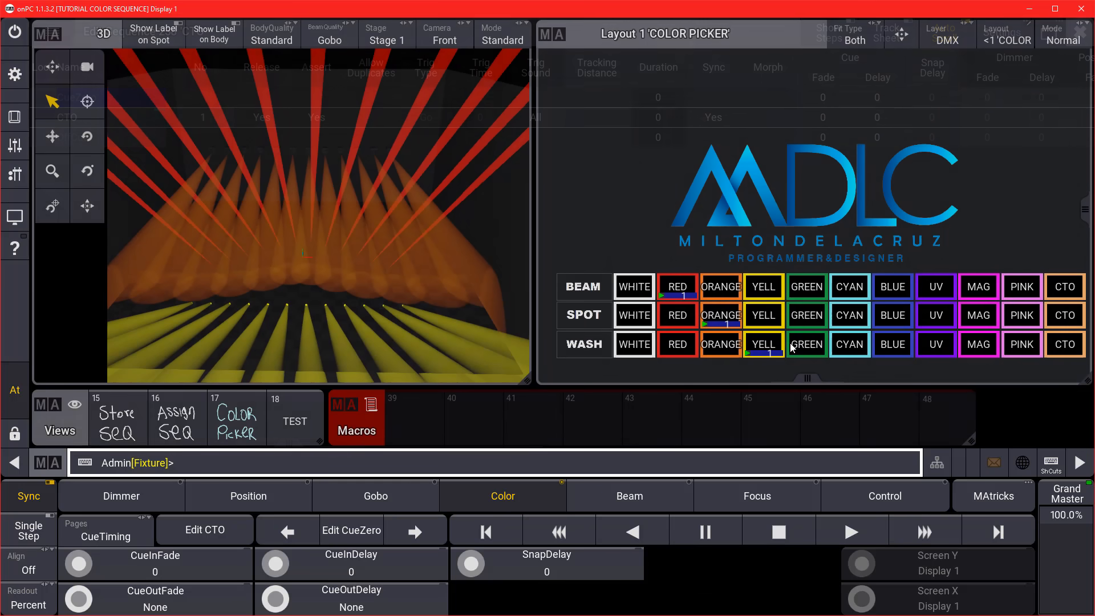
left_click(469, 423)
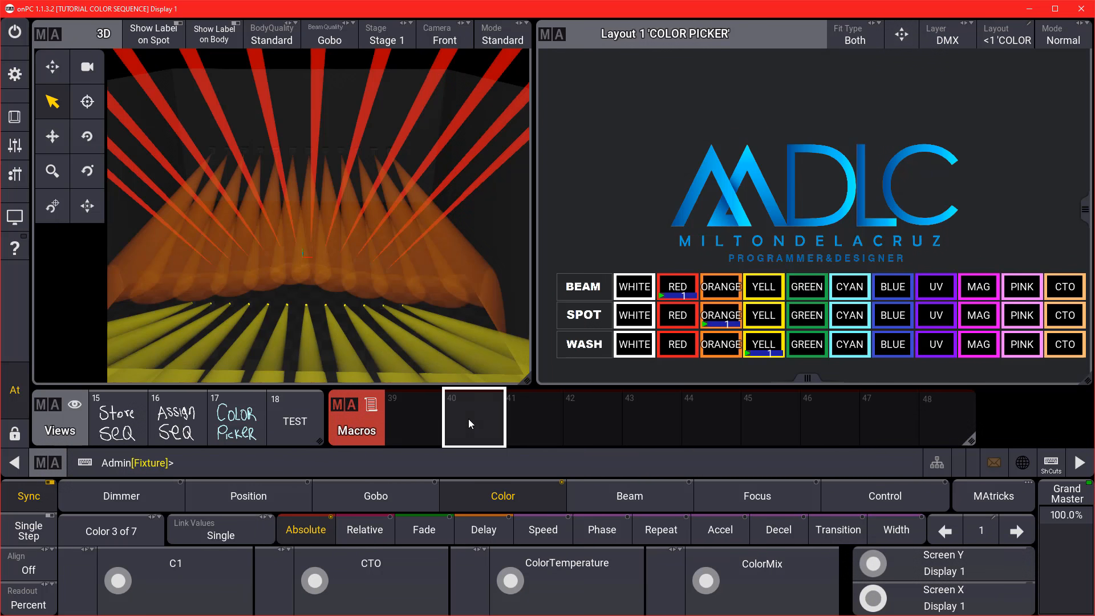
Give macro 40 the line 'SEQUENCE 214 THRU 238 CUE 1 CUEFADE 0' and name it FADE 0.
left_click(319, 104)
left_click(320, 103)
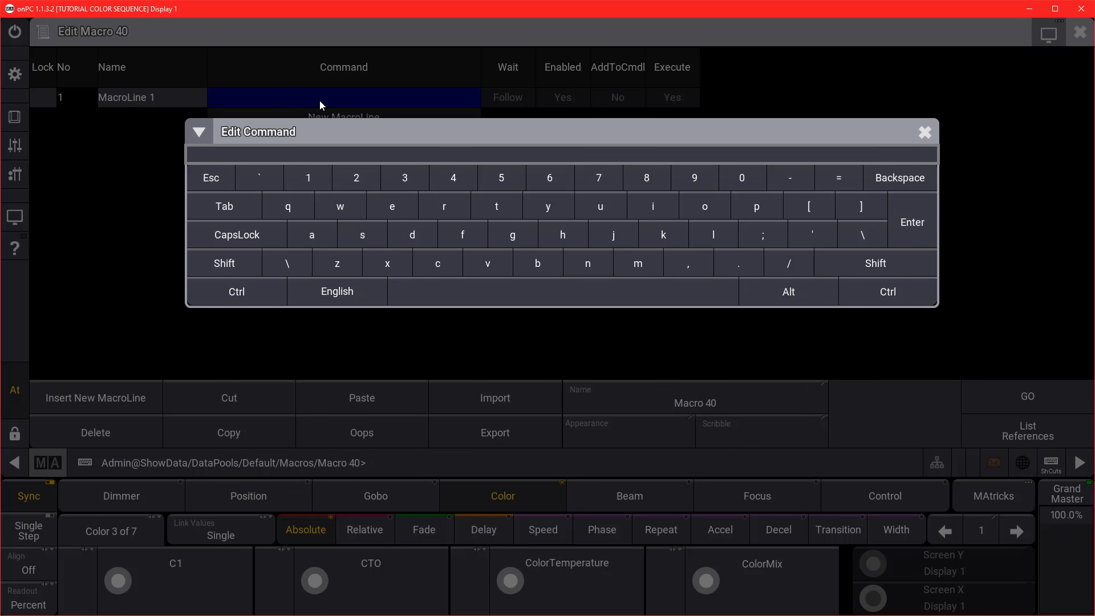
type("SEQUENCE 214 THRU 238 C")
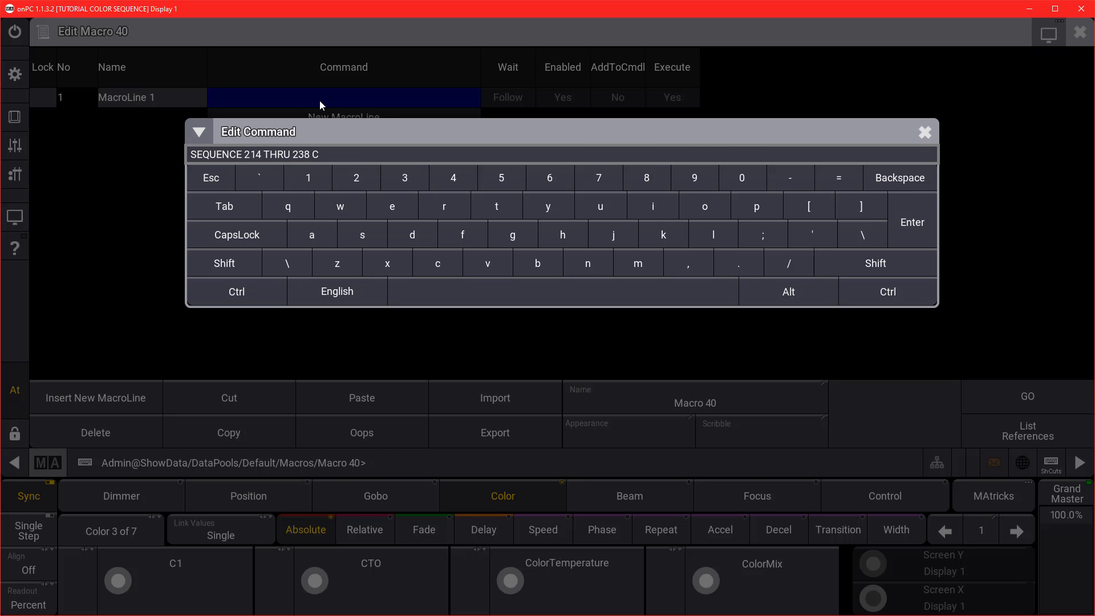
type("UE 1 CUEFADE 0")
key("ctrl+a")
key("ctrl+c")
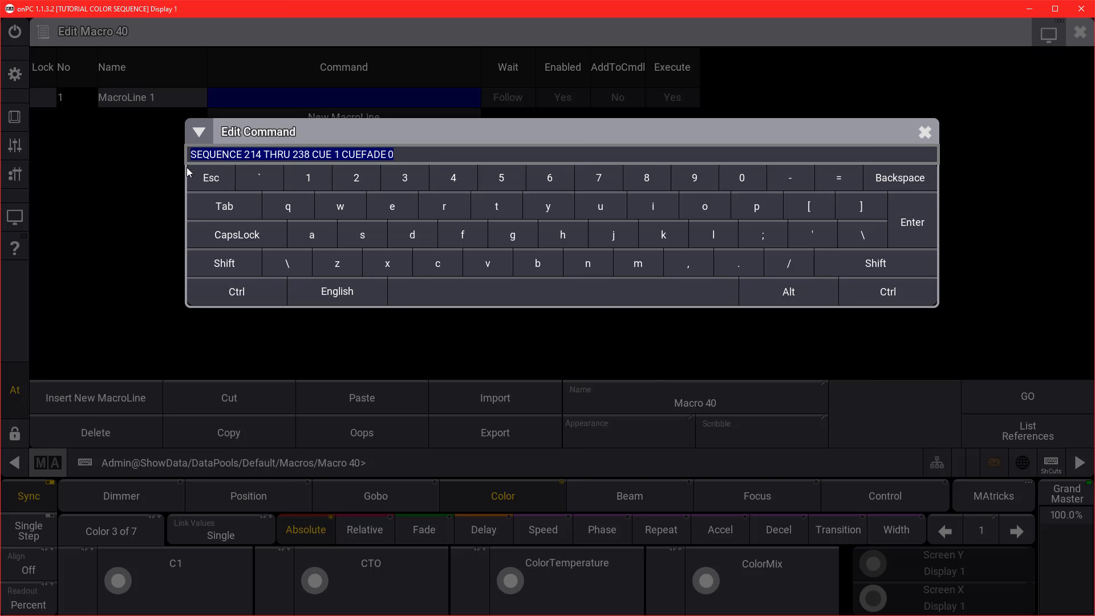
left_click(919, 207)
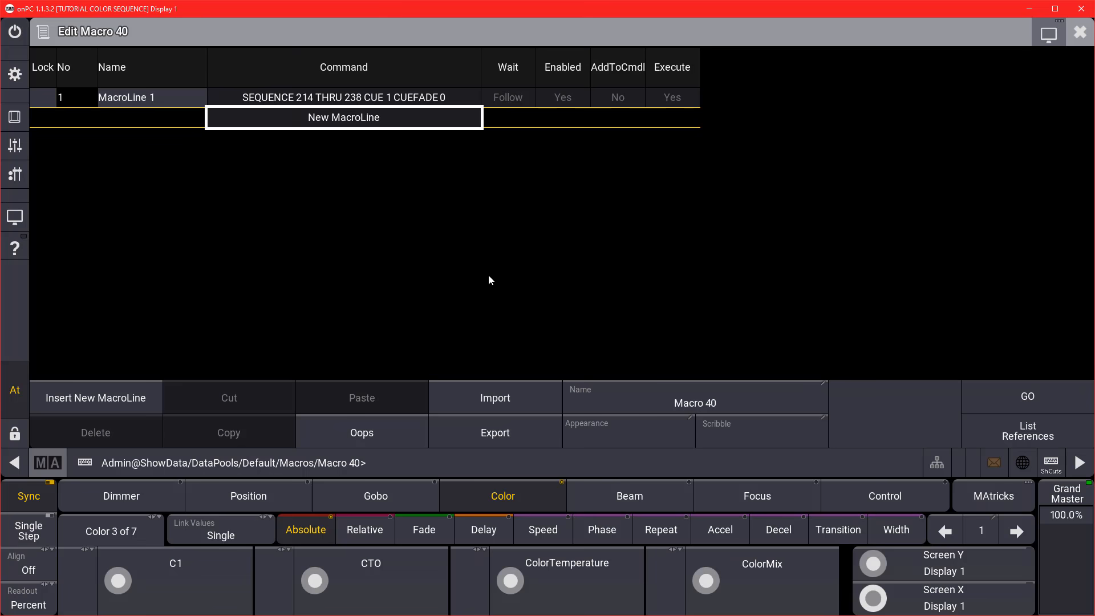
left_click(666, 403)
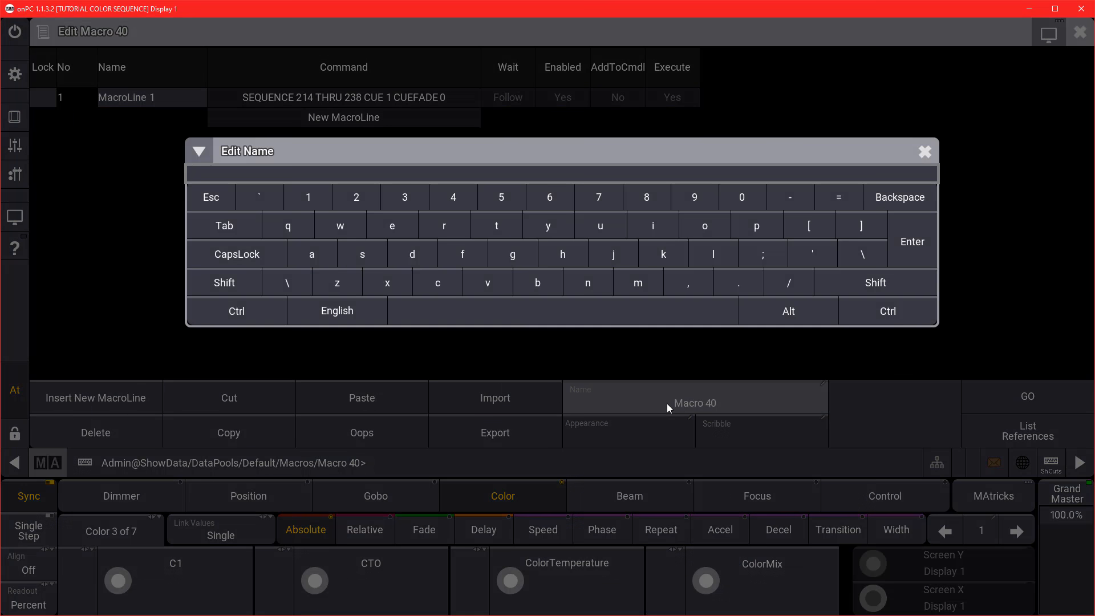
type("FADE 0")
key("Return")
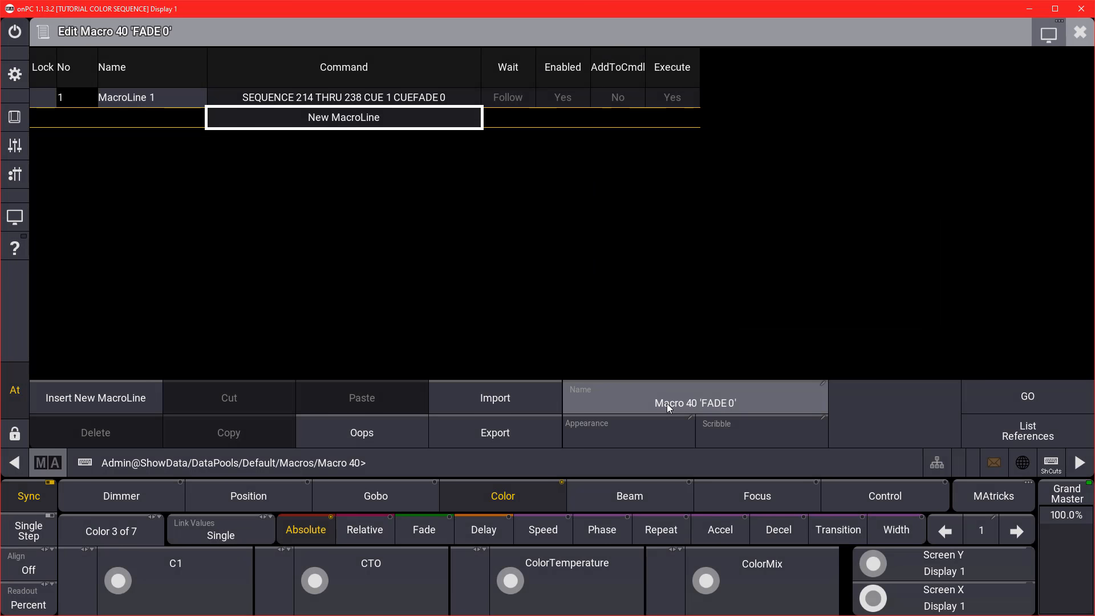
left_click(1085, 45)
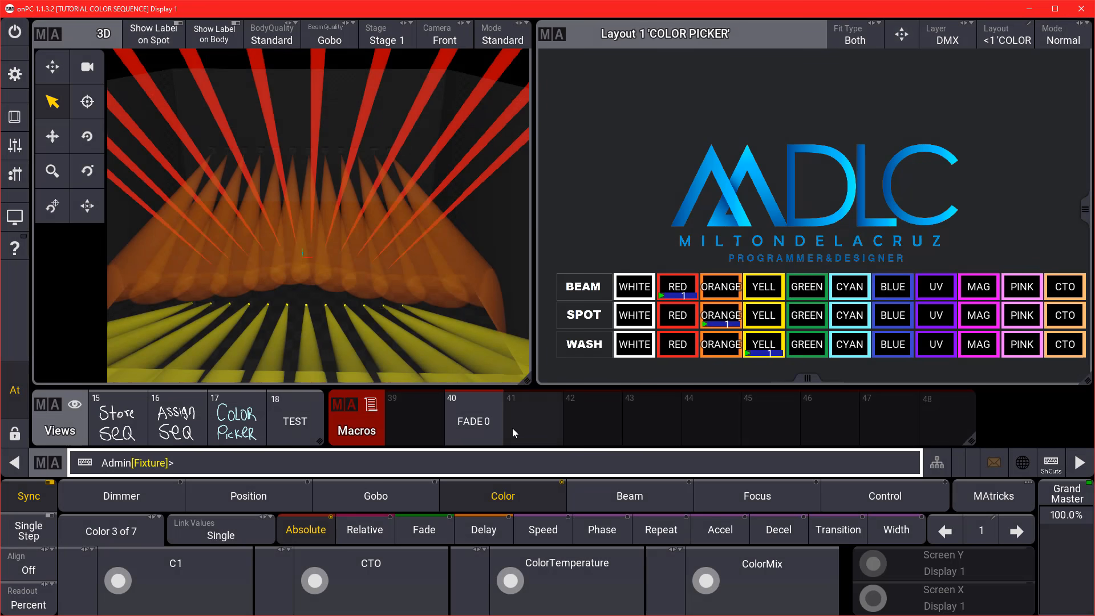
Create macro 41 with the CUEFADE 1 command and name it FADE 1.
left_click(524, 416)
right_click(419, 103)
key("ctrl+v")
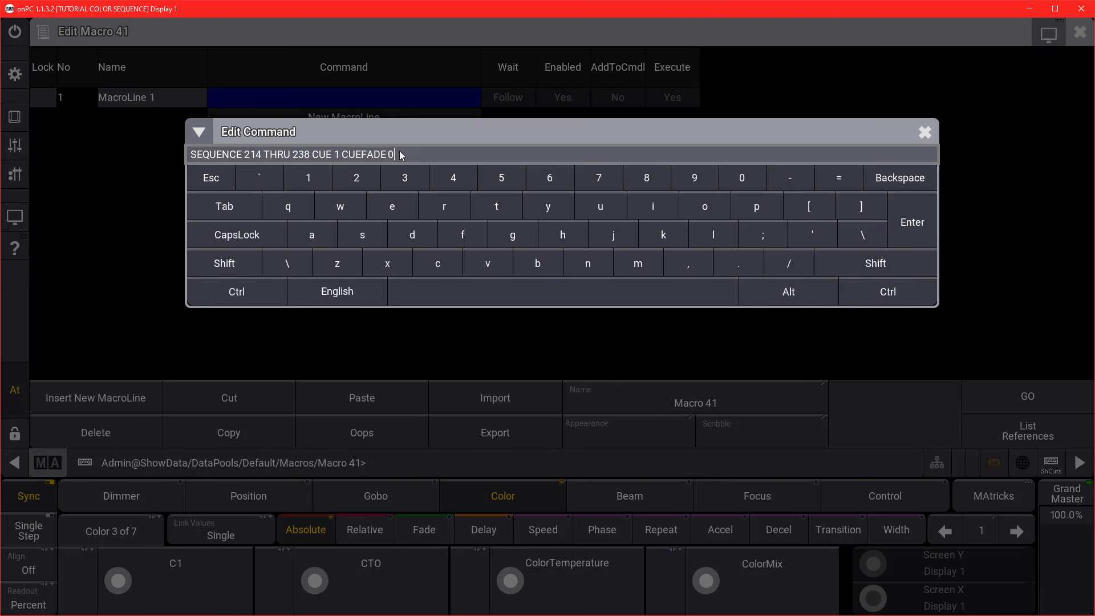
key("BackSpace")
type("1")
key("Return")
left_click(658, 395)
type("FADE 1")
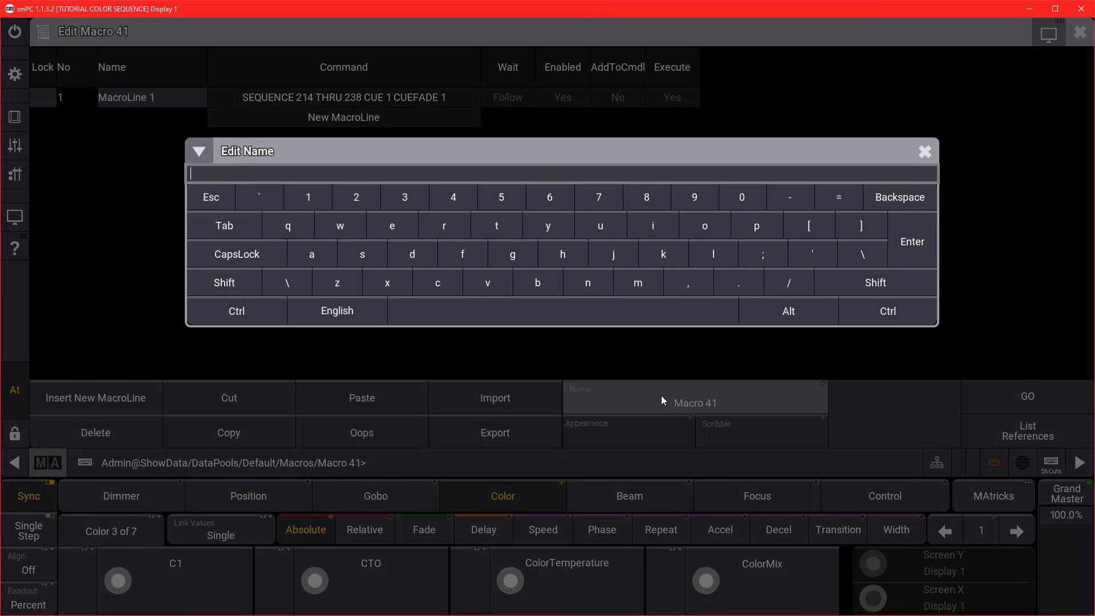
key("Return")
left_click(1081, 40)
Create macro 42 with the CUEFADE 2 command and name it FADE 2.
right_click(584, 419)
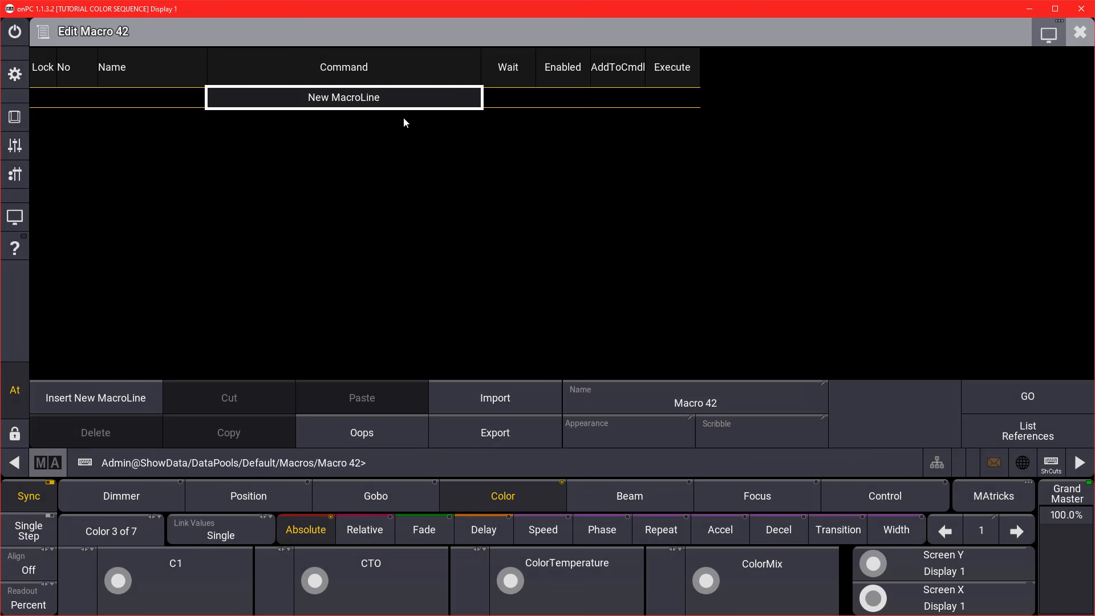
right_click(406, 105)
type("SEQUENCE 214 THRU 238 CUE 1 CUEFADE 0")
key("BackSpace")
type("2")
key("Return")
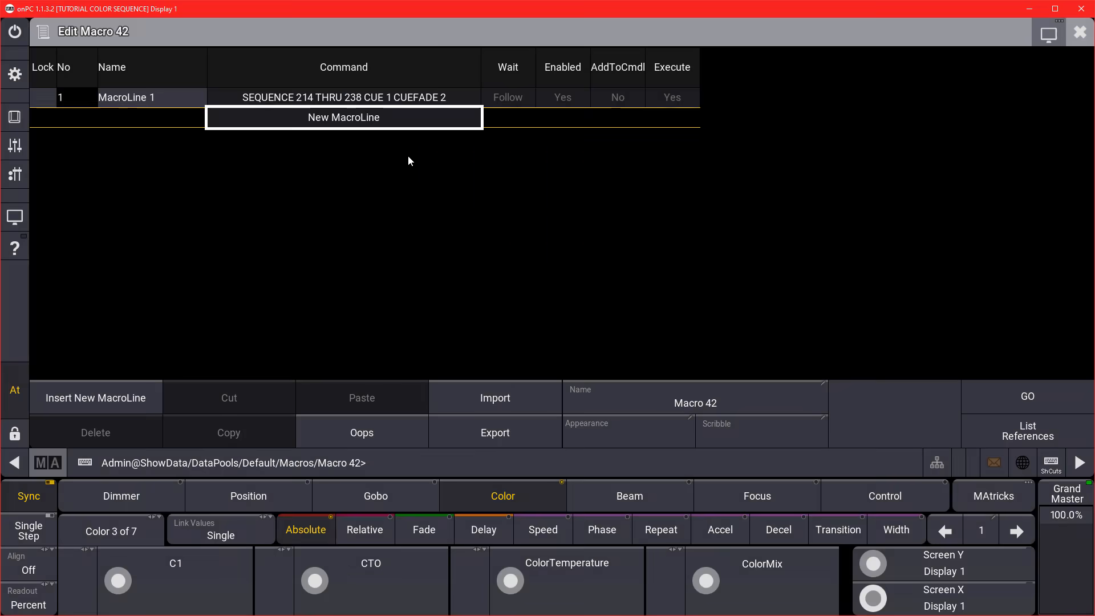
left_click(730, 400)
type("FADE 2")
key("Return")
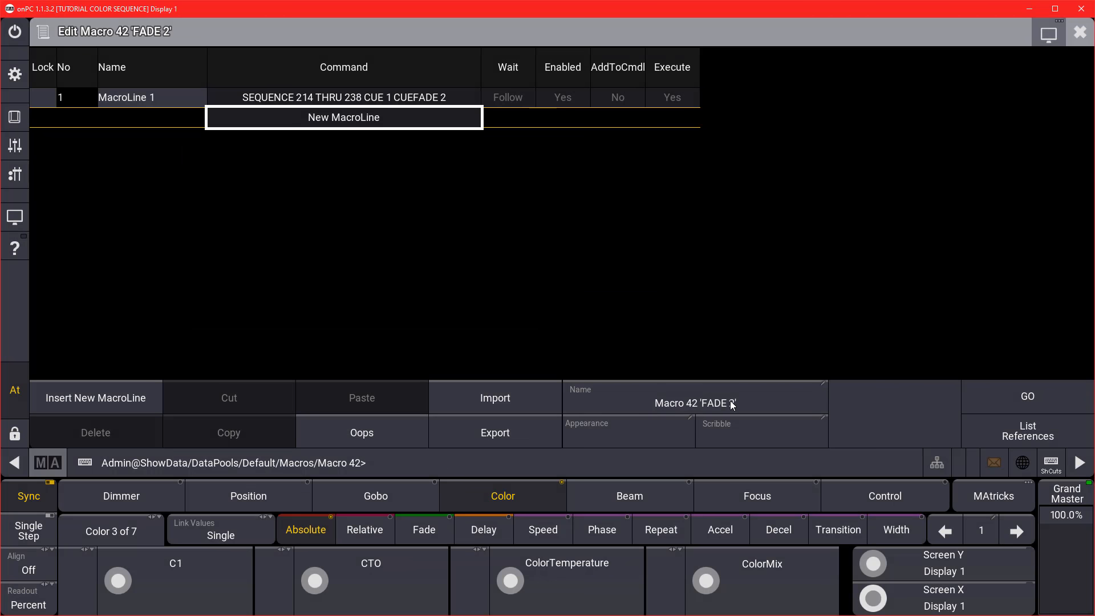
left_click(1080, 32)
Create macro 43 with the CUEFADE 3 command and name it FADE 3.
right_click(641, 419)
right_click(427, 102)
type("SEQUENCE 214 THRU 238 CUE 1 CUEFADE 0")
key("BackSpace")
type("3")
key("Return")
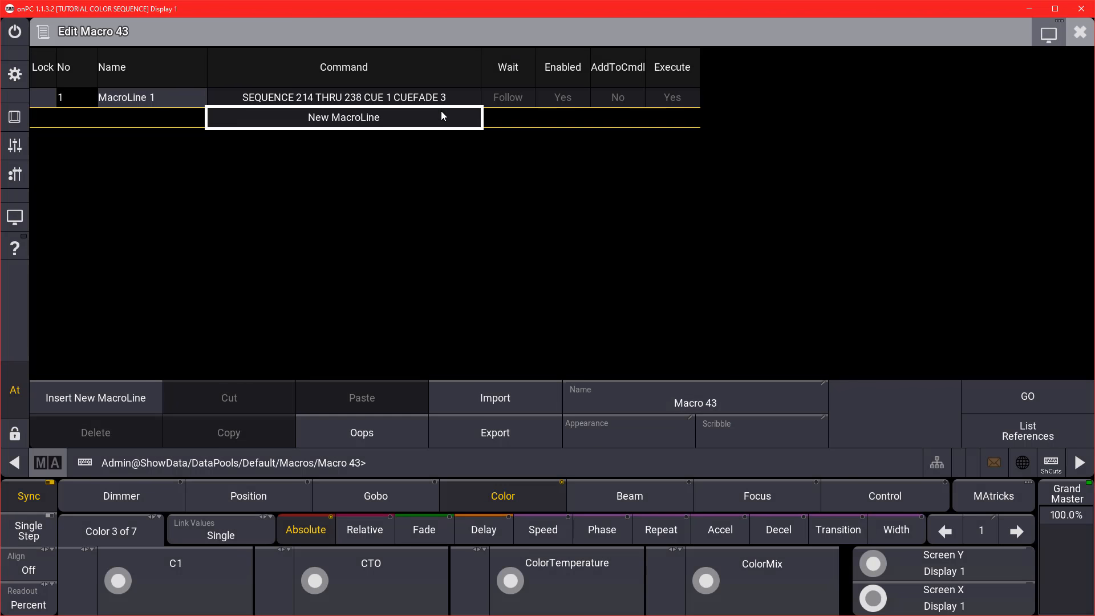
left_click(659, 391)
type("FADE 3")
key("Return")
left_click(1077, 36)
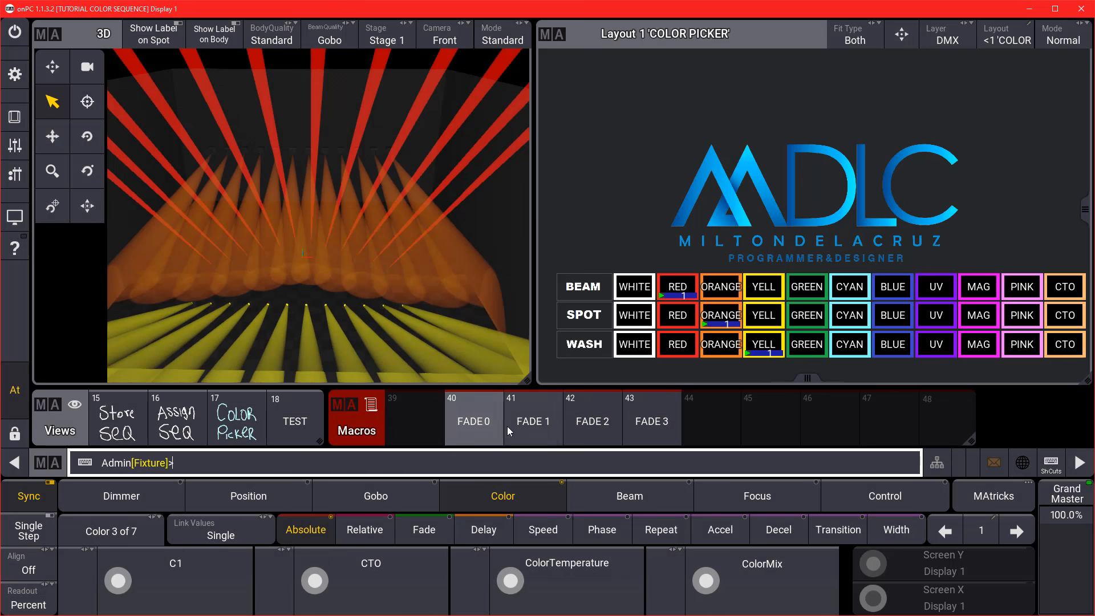
left_click(456, 462)
Assign macros 40–43 to the layout and space the FADE buttons evenly above the logo.
type("ASS")
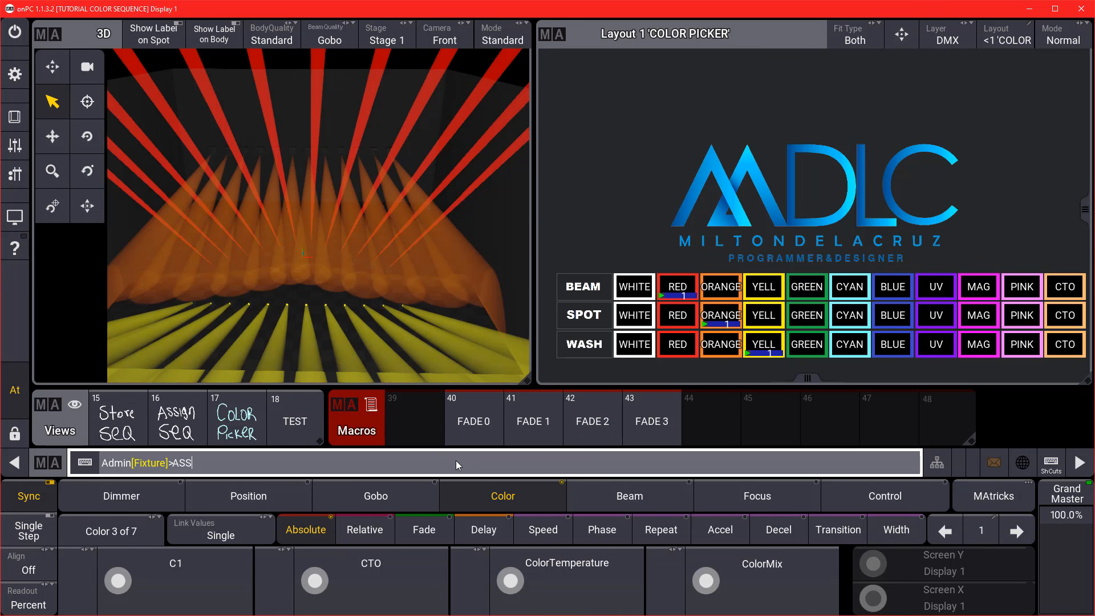
type("IGN MACRO 40 T 43")
key("Return")
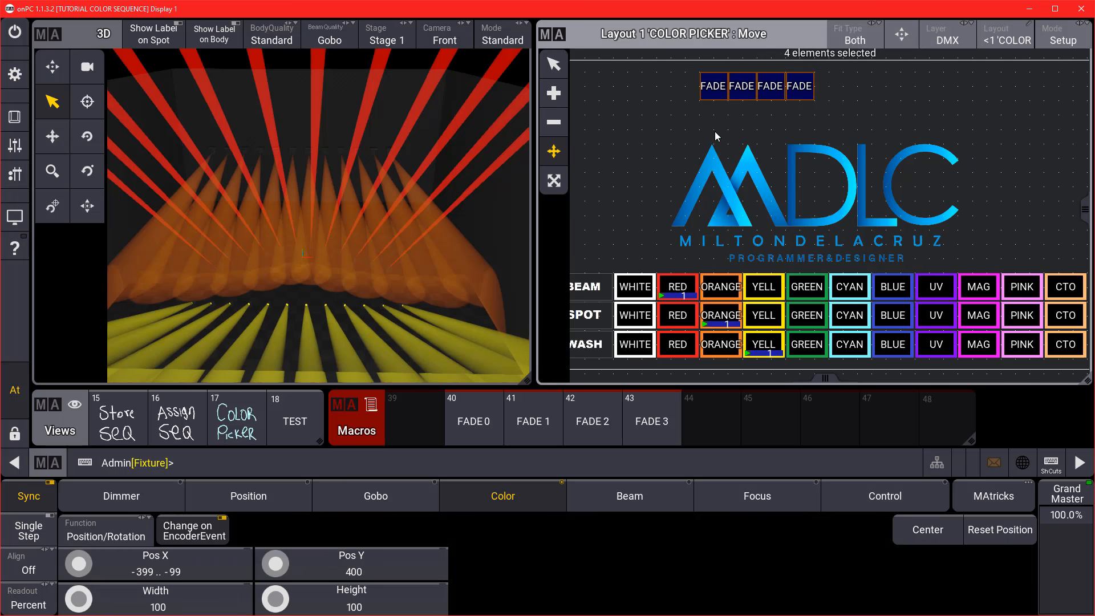
left_click(715, 92)
left_click_drag(715, 91, 699, 124)
left_click_drag(772, 87, 942, 114)
left_click_drag(771, 114, 856, 114)
left_click_drag(697, 116, 752, 116)
left_click_drag(856, 116, 842, 116)
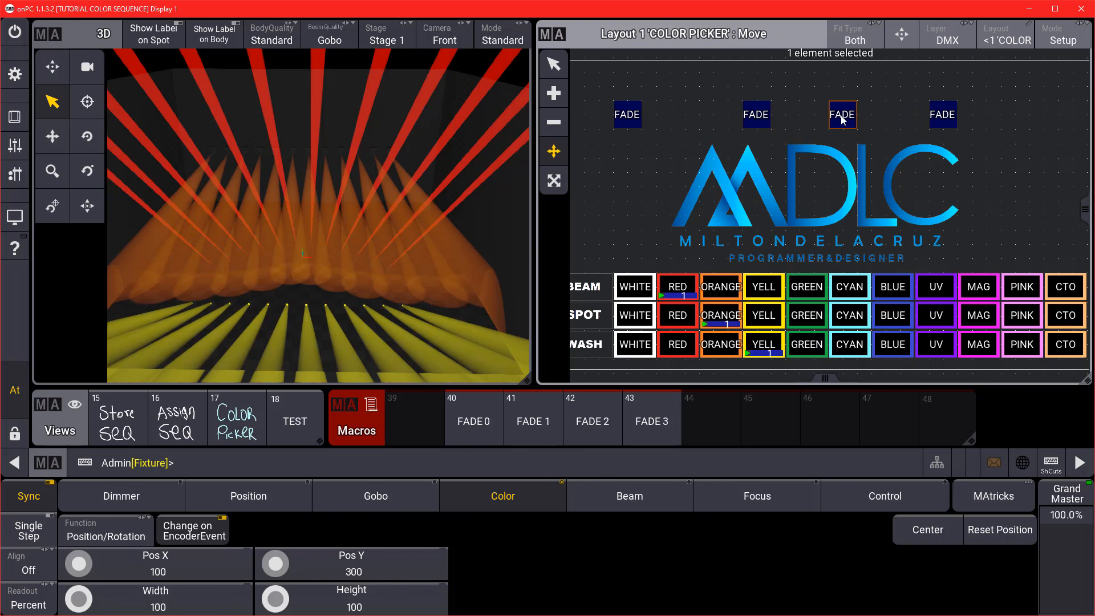
left_click_drag(942, 117, 913, 118)
Enlarge all four FADE buttons so their labels show fully, then leave setup mode.
left_click_drag(628, 116, 963, 141)
left_click(553, 180)
left_click_drag(696, 127, 722, 136)
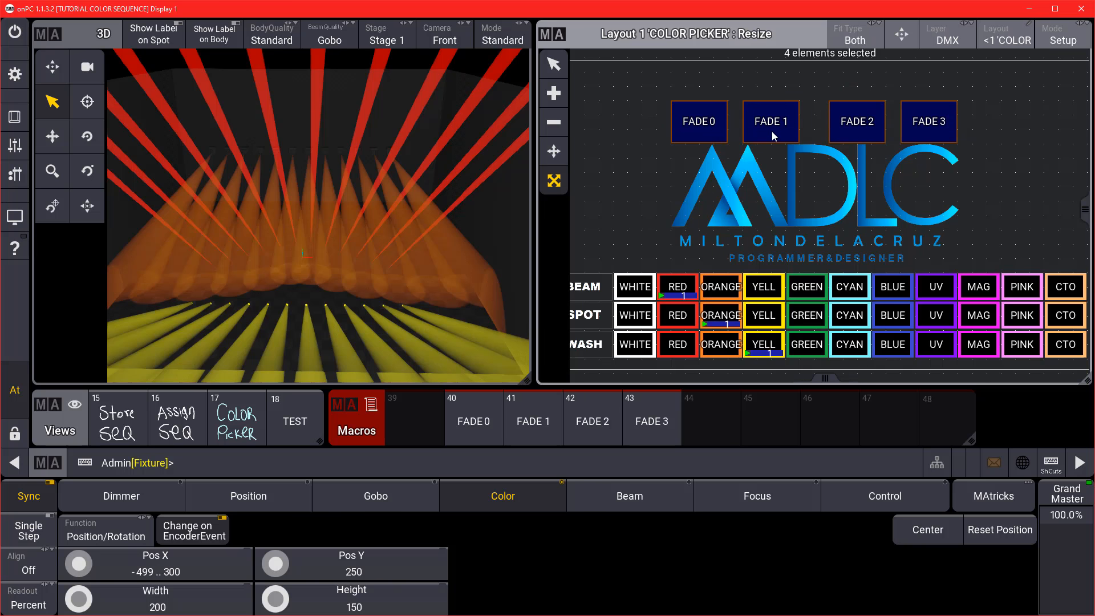
left_click(1062, 36)
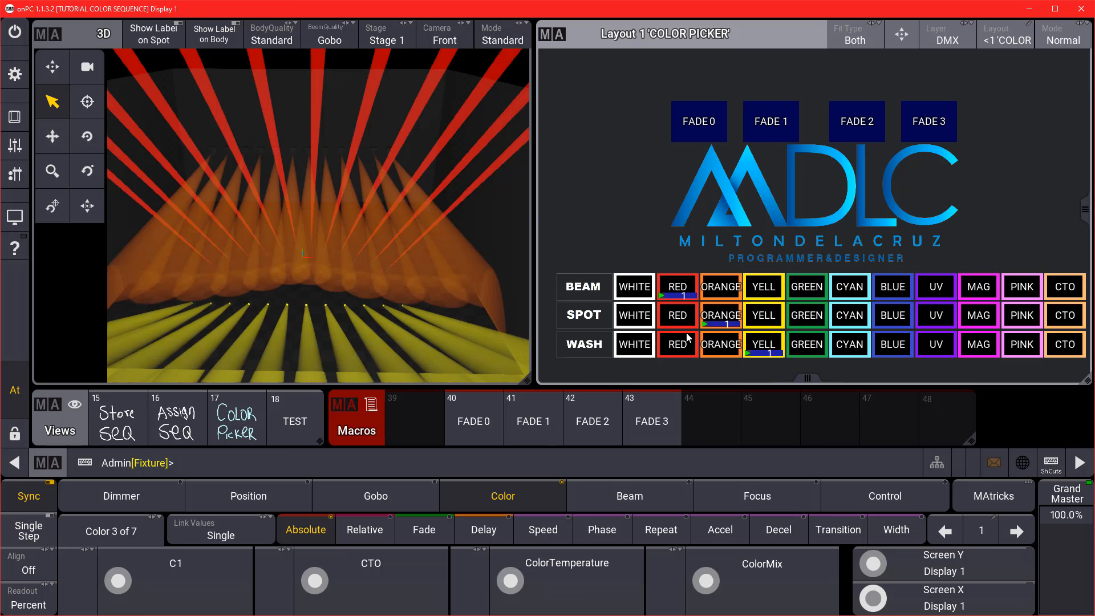
Cycle the spot fixtures through yellow, cyan and magenta, with wash following to cyan and magenta.
left_click(778, 317)
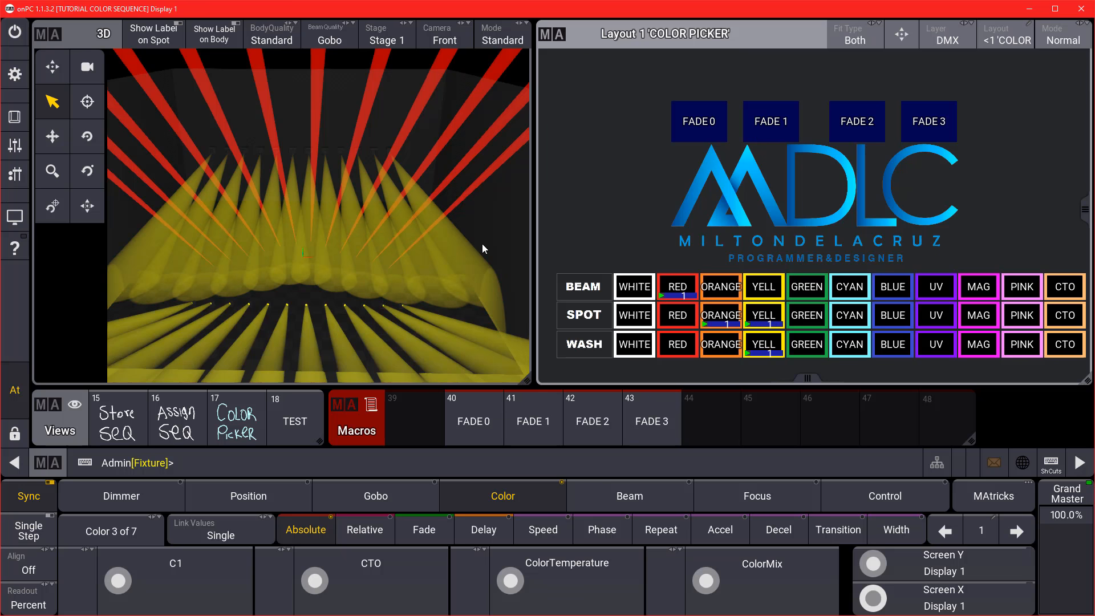
left_click(856, 318)
left_click(856, 342)
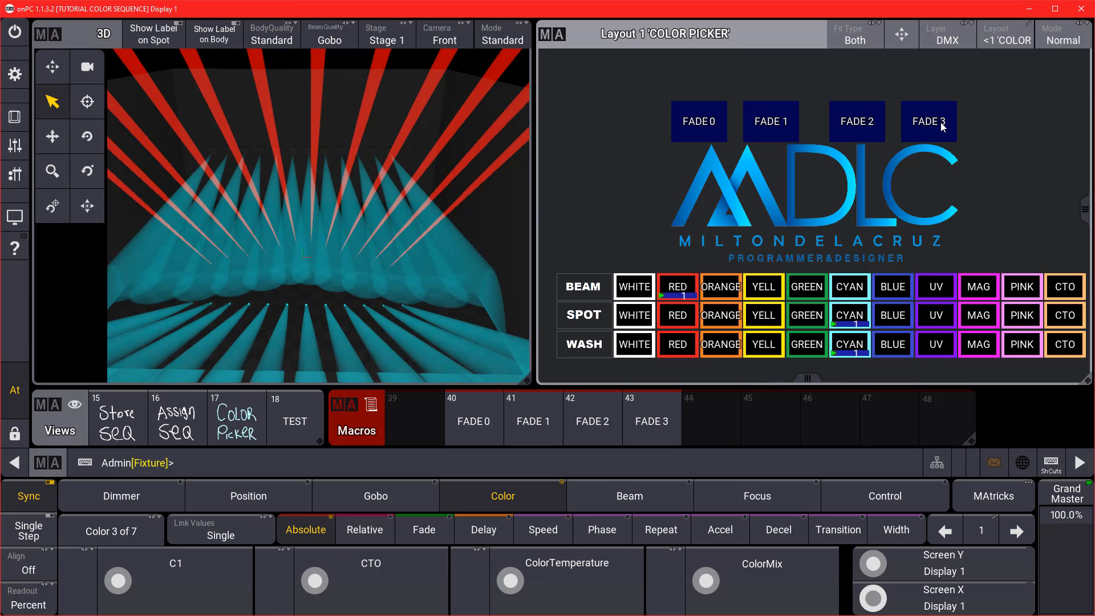
left_click(990, 318)
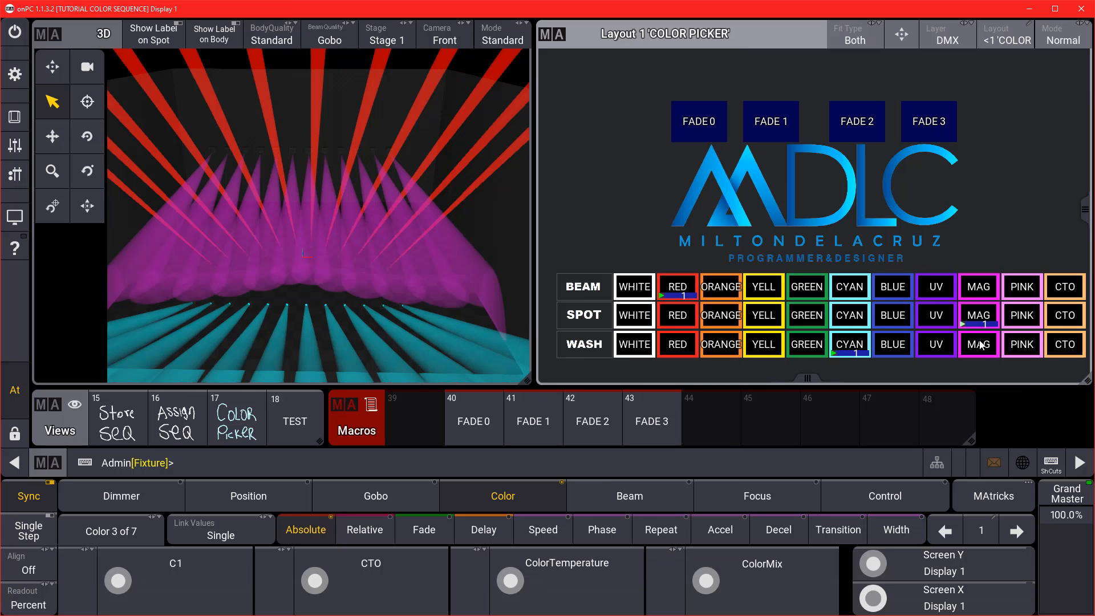
left_click(978, 344)
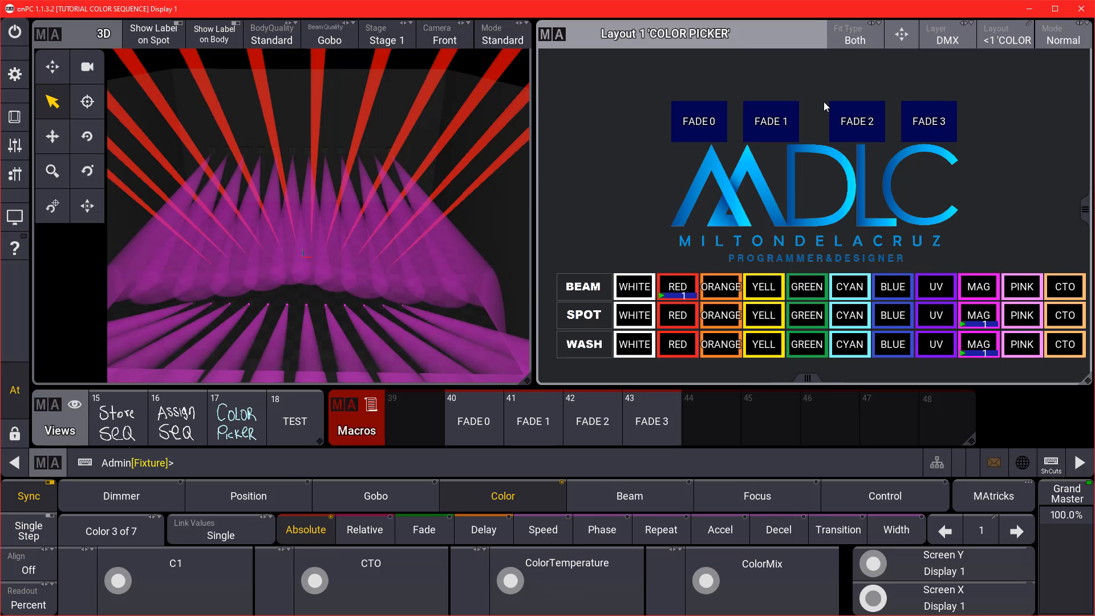
Return spot to orange and wash to yellow, then recall the Color Picker view without the macro pool.
left_click(714, 321)
left_click(764, 349)
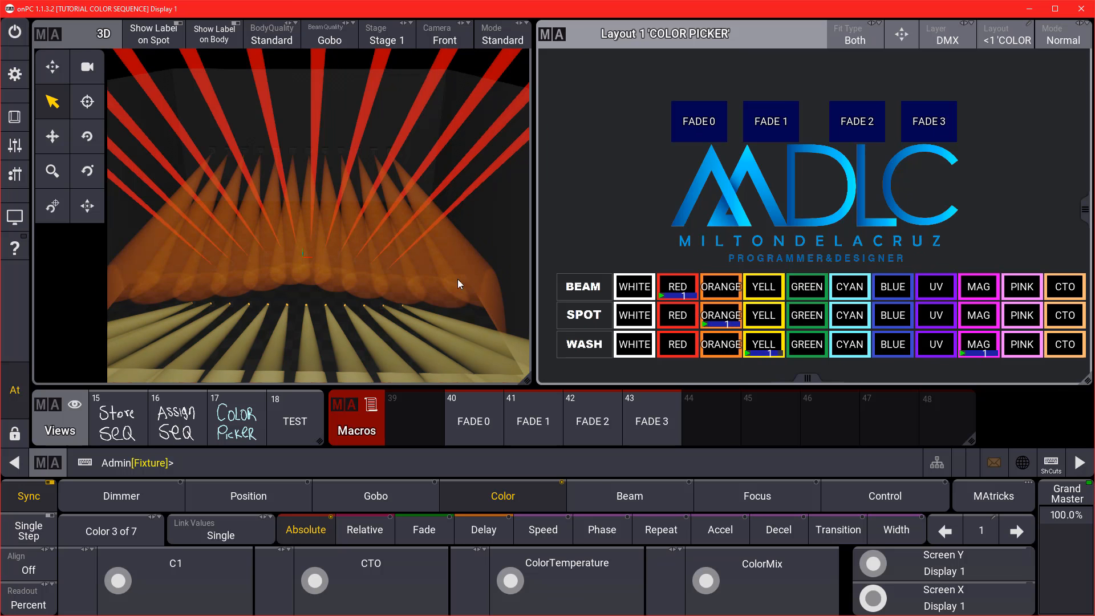
left_click(436, 470)
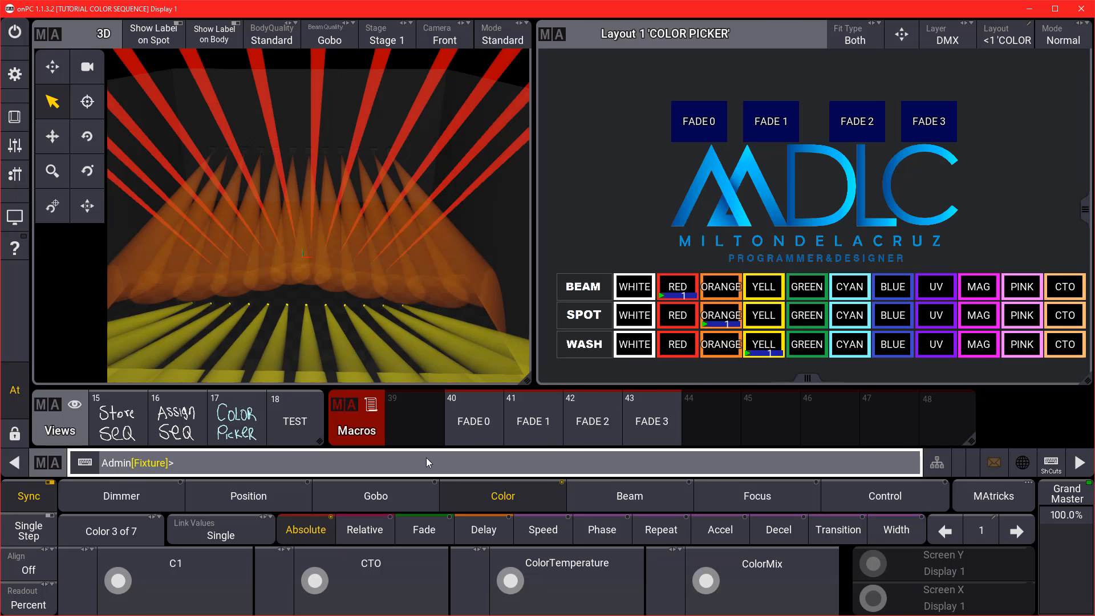
left_click(244, 436)
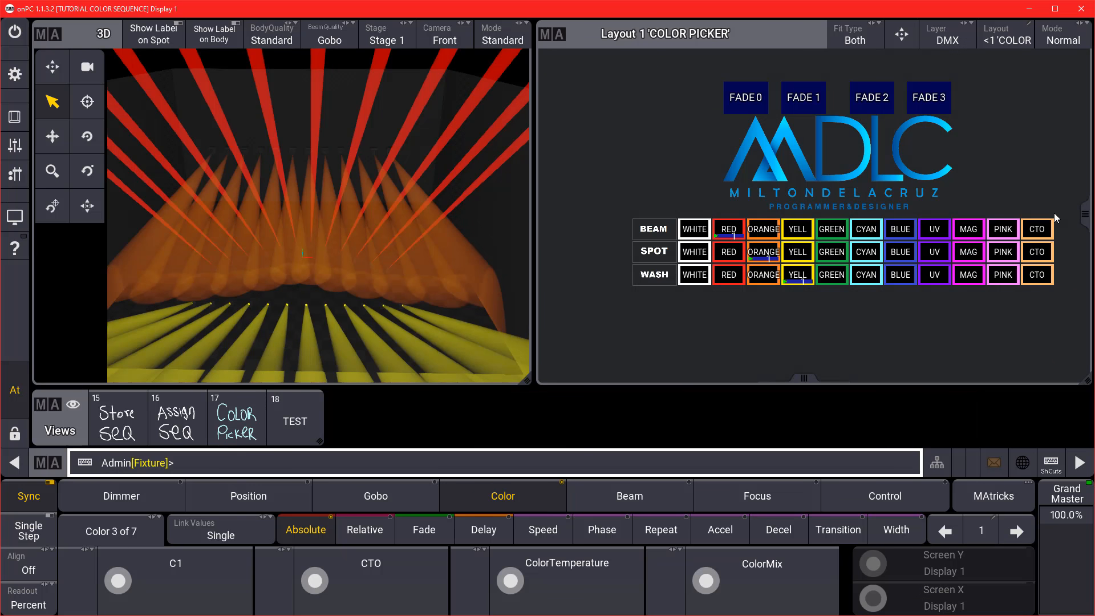